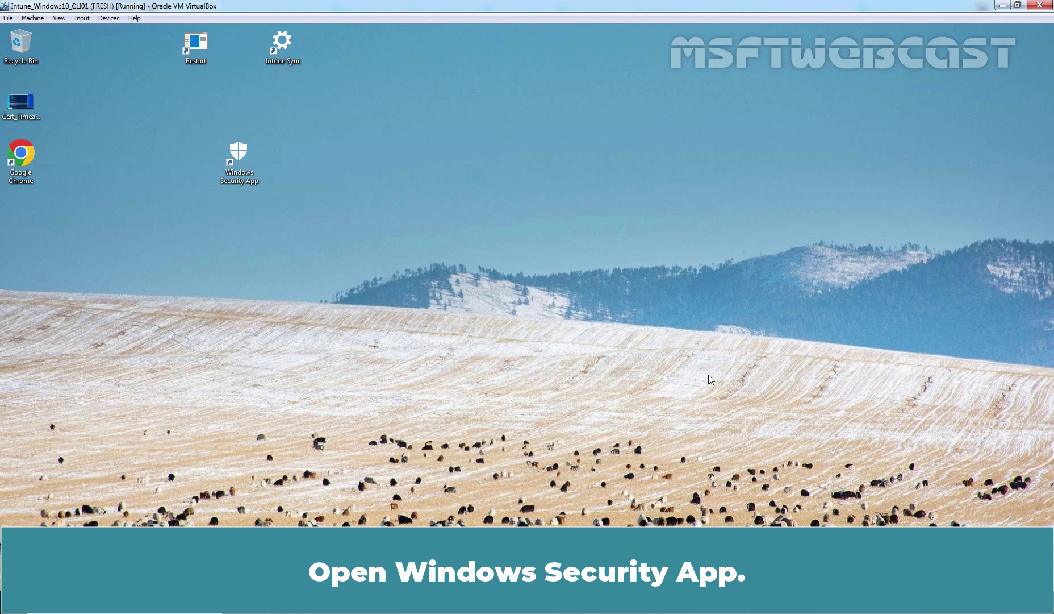
Launch Windows Security and open Exploit protection settings under App & browser control
{"action": "double_click", "coordinate": [237, 166]}
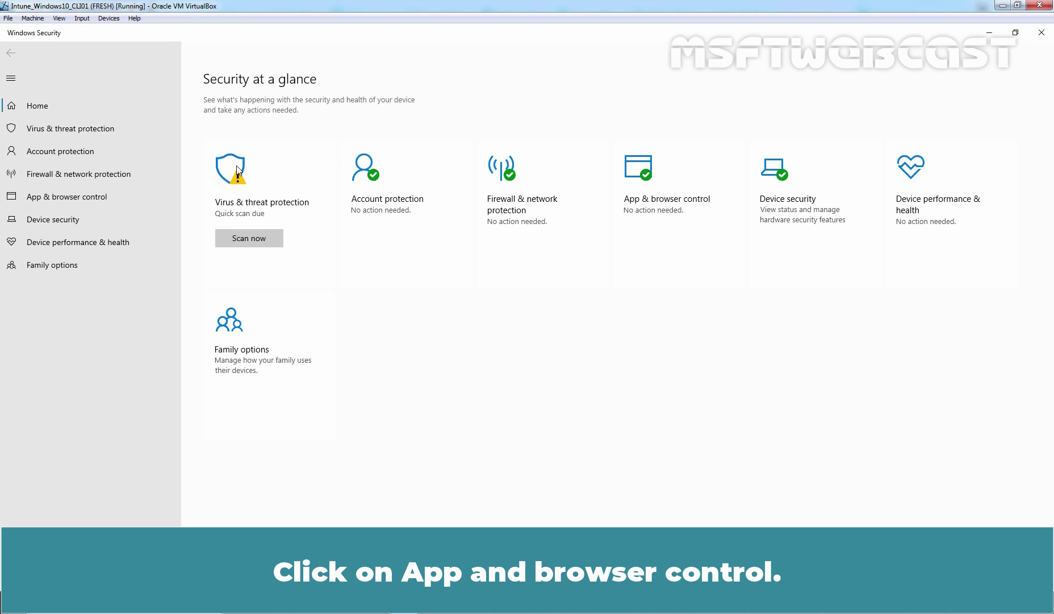
{"action": "left_click", "coordinate": [641, 177]}
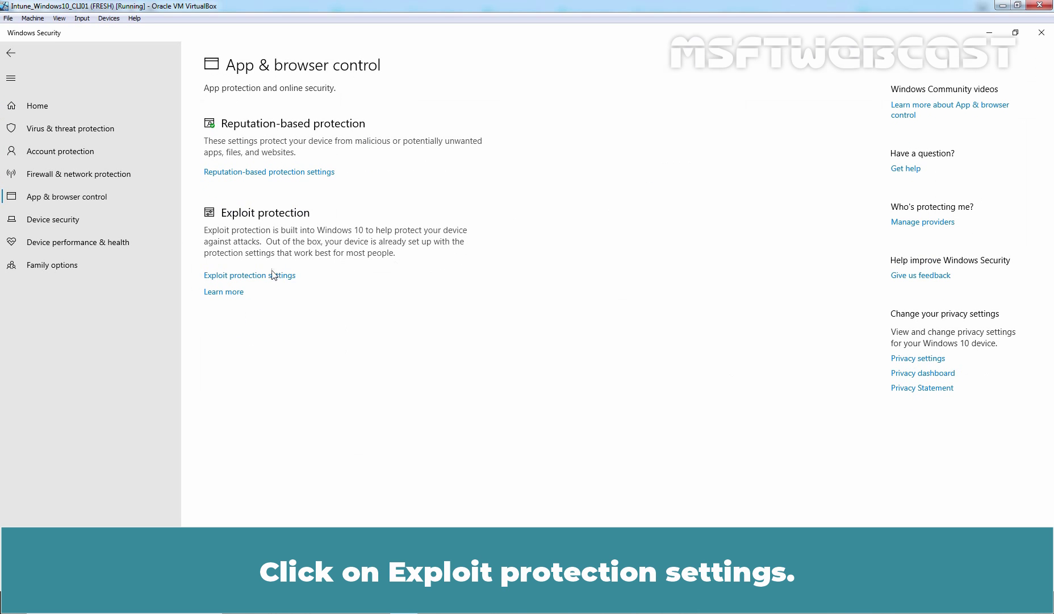
{"action": "left_click", "coordinate": [245, 277]}
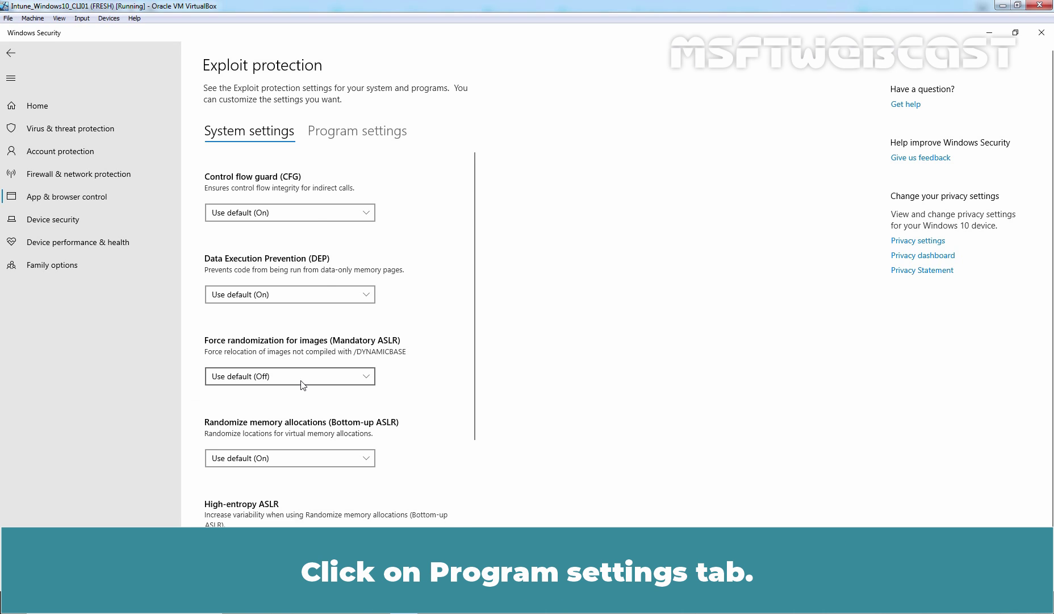
On Program settings, review ExtExport.exe's mitigation settings and cancel without changing anything
{"action": "left_click", "coordinate": [344, 133]}
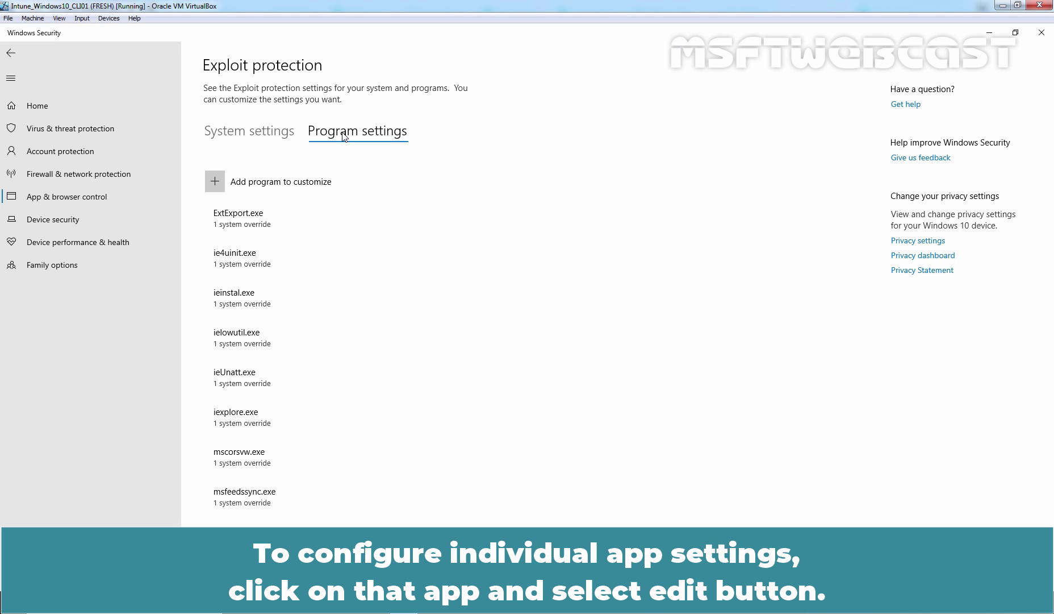
{"action": "left_click", "coordinate": [261, 220]}
{"action": "left_click", "coordinate": [364, 250]}
{"action": "scroll", "coordinate": [490, 295], "scroll_direction": "down", "scroll_amount": 12}
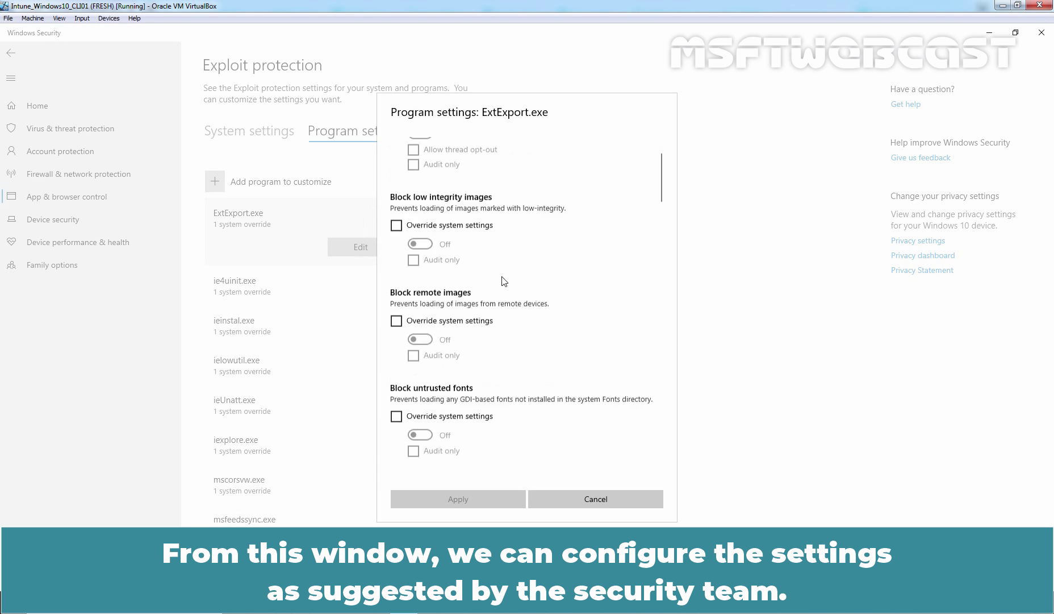
{"action": "scroll", "coordinate": [500, 278], "scroll_direction": "down", "scroll_amount": 6}
{"action": "scroll", "coordinate": [500, 279], "scroll_direction": "up", "scroll_amount": 10}
{"action": "scroll", "coordinate": [500, 279], "scroll_direction": "up", "scroll_amount": 5}
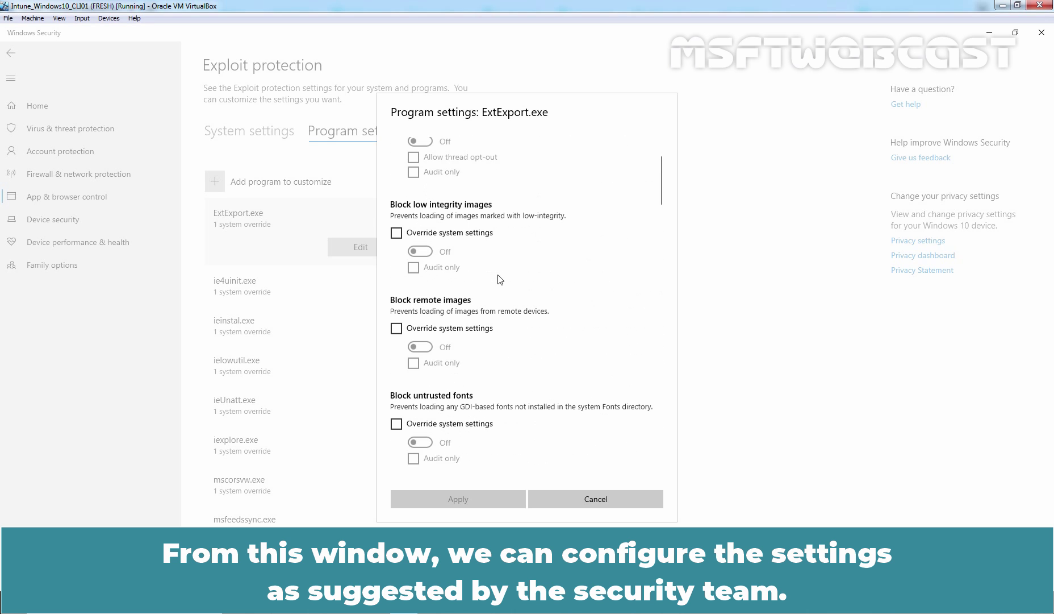
{"action": "left_click", "coordinate": [587, 495]}
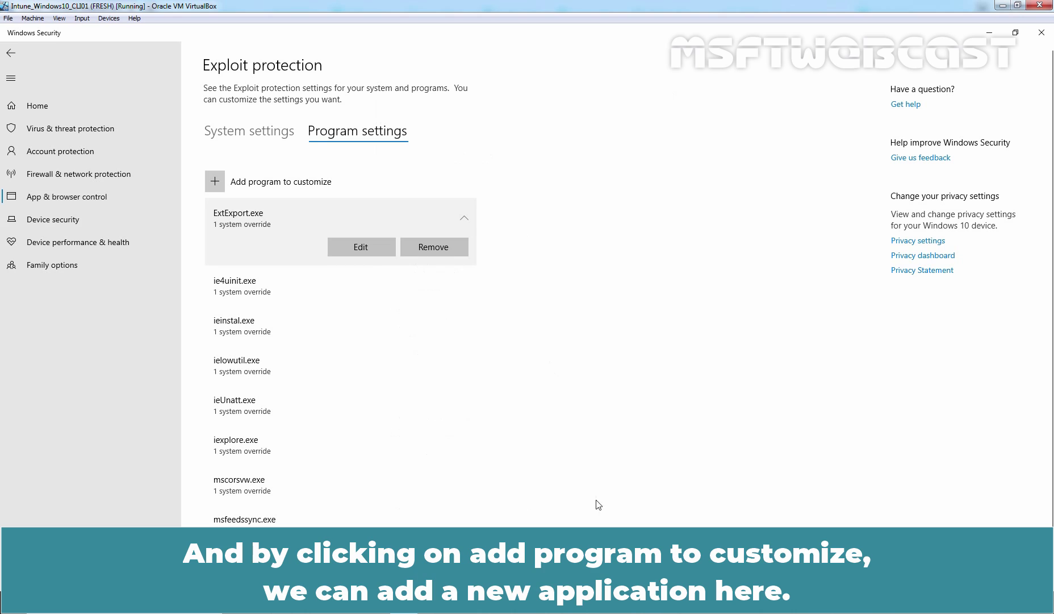
{"action": "left_click", "coordinate": [215, 181]}
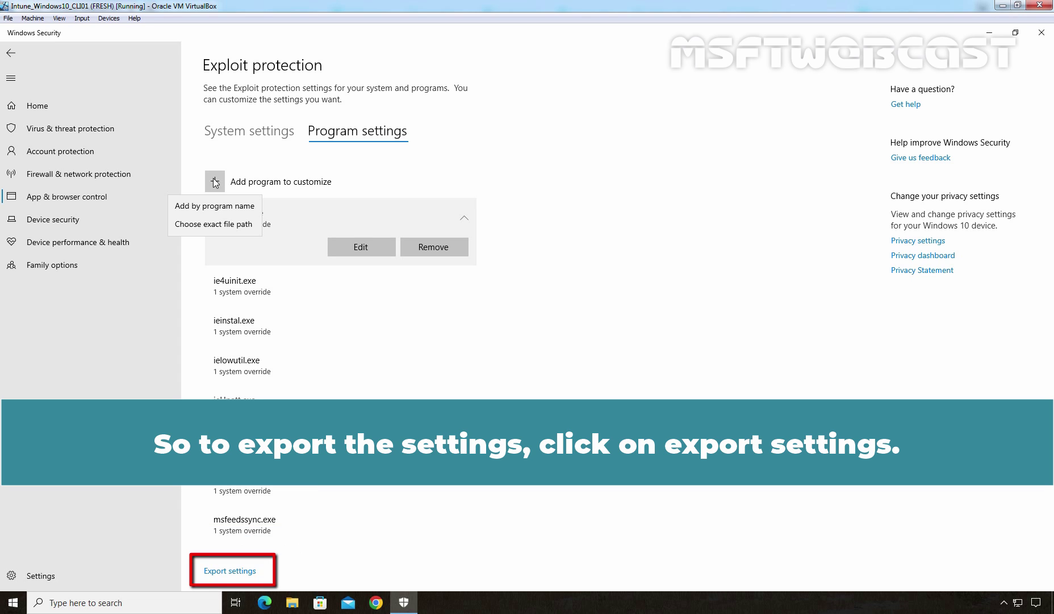
Export the exploit protection settings to Documents as the XML file Exploit_Protection_Mitigation_Settings
{"action": "left_click", "coordinate": [696, 299]}
{"action": "scroll", "coordinate": [444, 504], "scroll_direction": "down", "scroll_amount": 1}
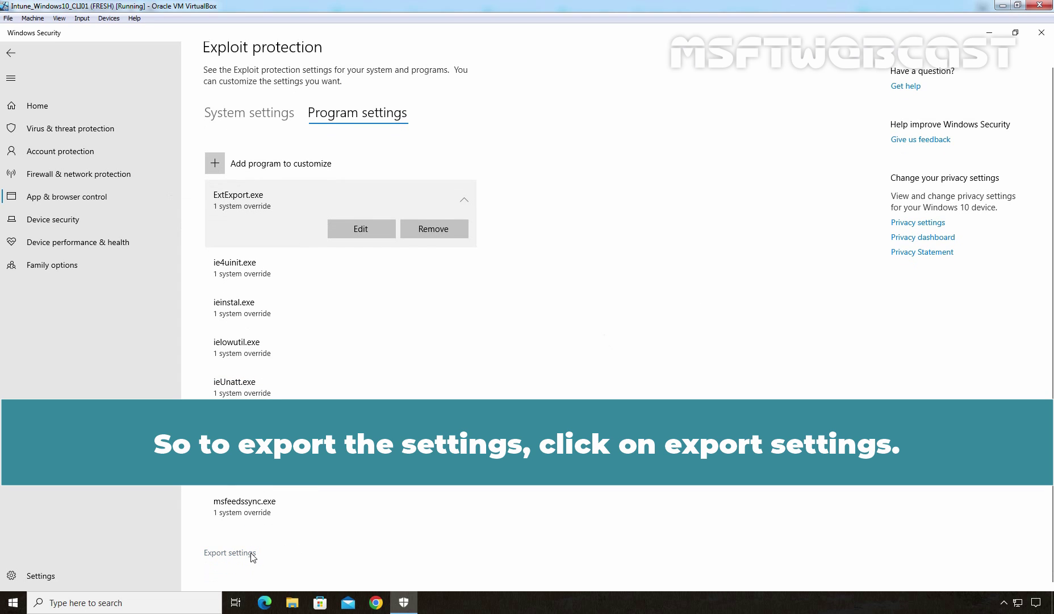
{"action": "left_click", "coordinate": [230, 553]}
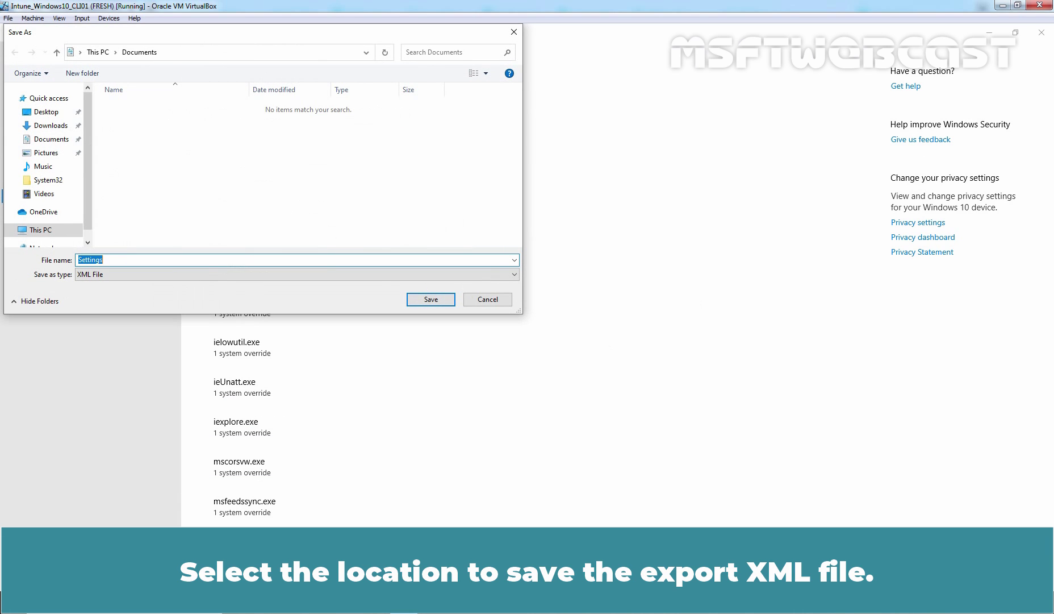
{"action": "type", "text": "Exploit_Protection_Mitigation_Settings"}
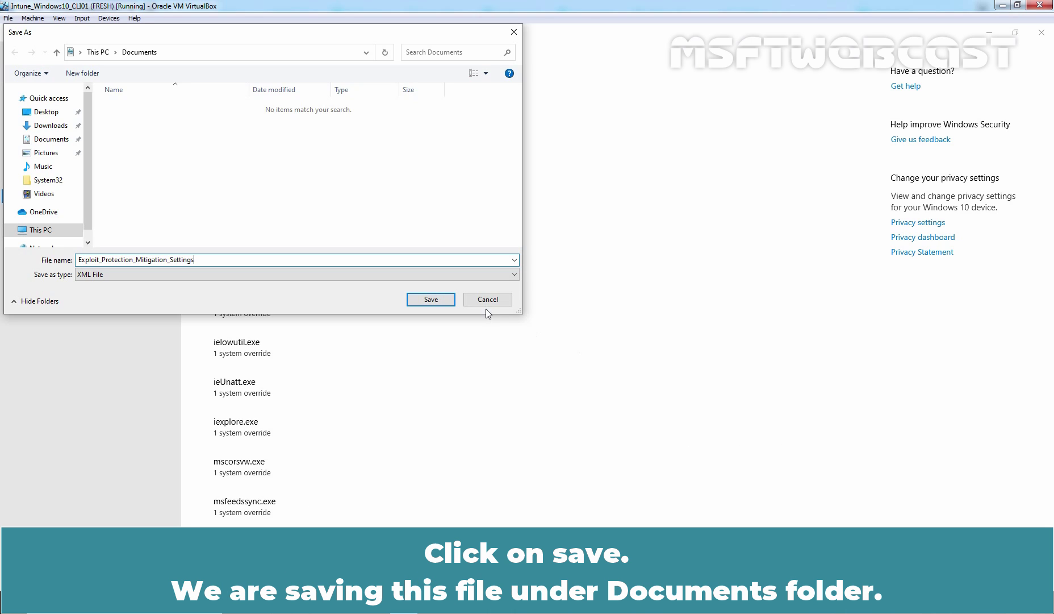
{"action": "left_click", "coordinate": [432, 300]}
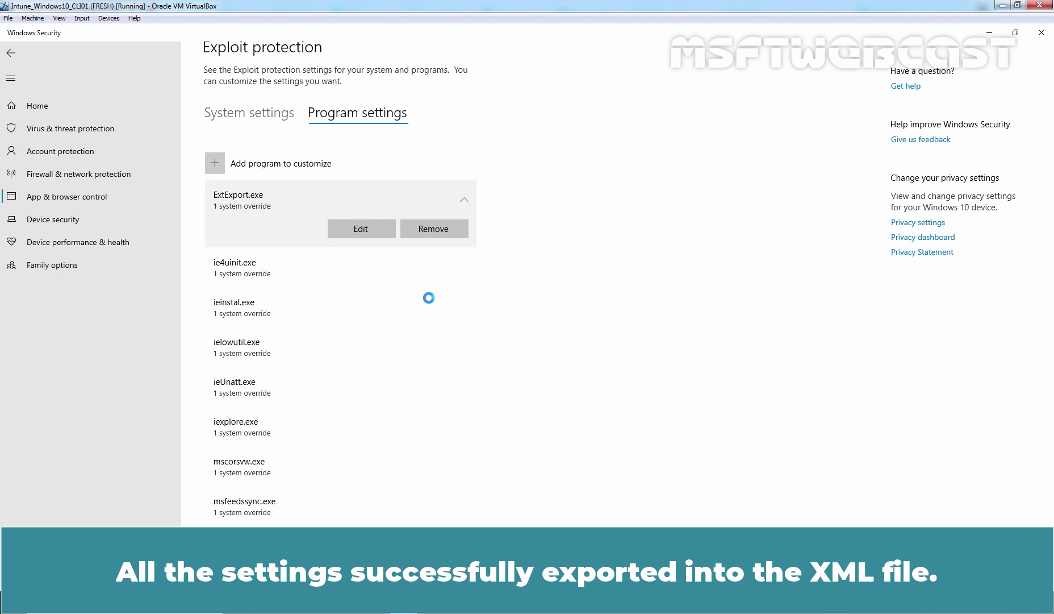
Minimize Windows Security and view the Documents folder in File Explorer to confirm the exported XML
{"action": "left_click", "coordinate": [989, 32]}
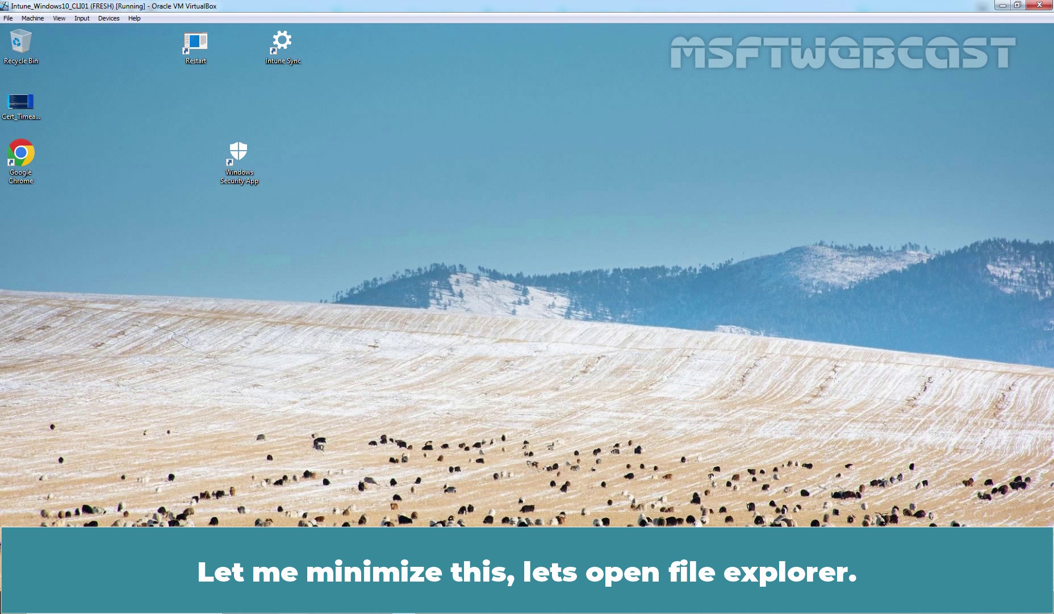
{"action": "key", "text": "super+e"}
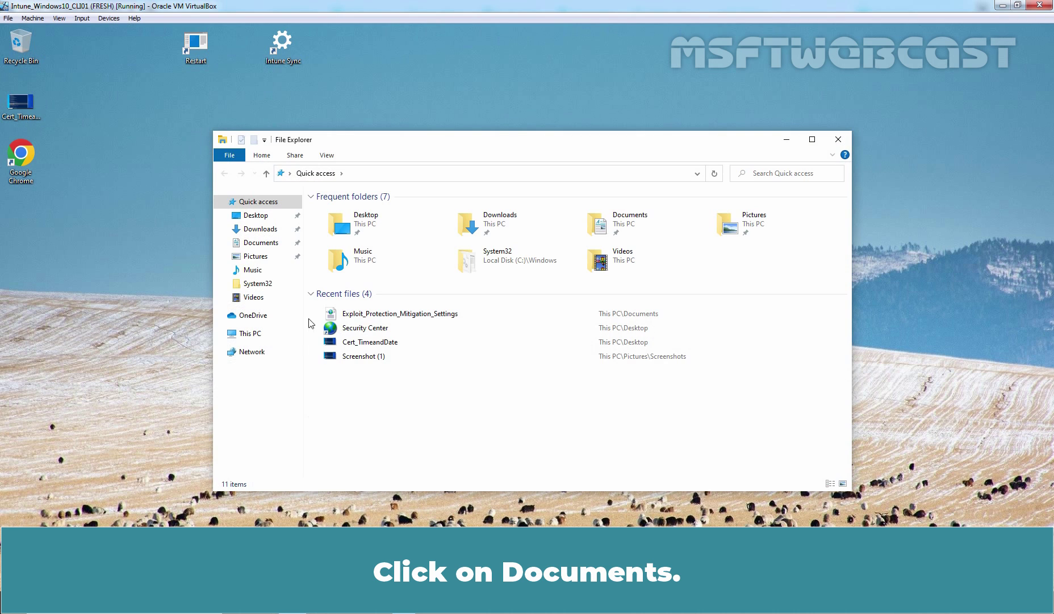
{"action": "left_click", "coordinate": [258, 244]}
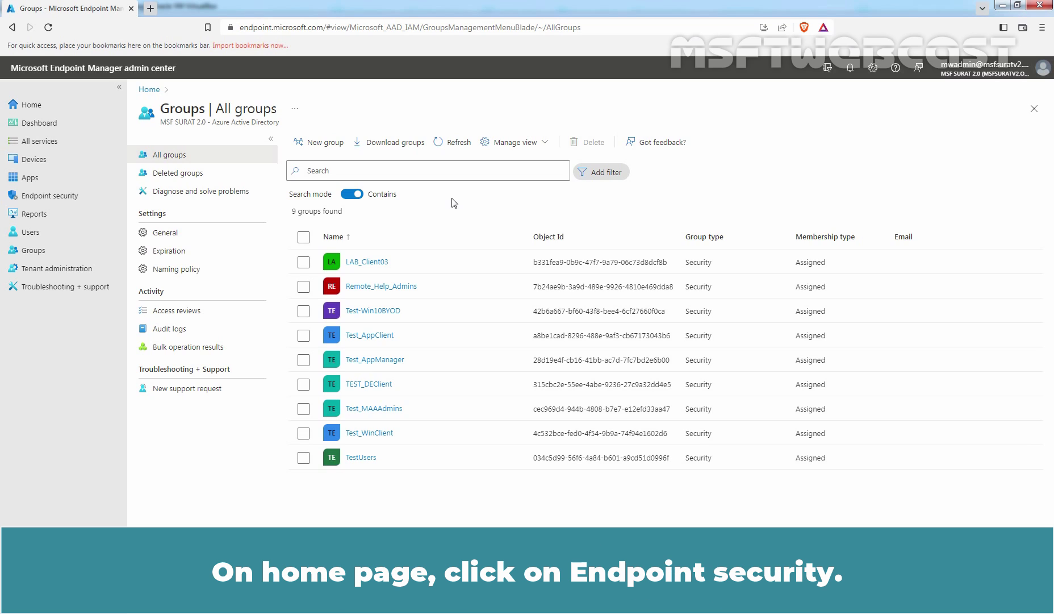
Navigate to Endpoint security > Attack surface reduction
{"action": "left_click", "coordinate": [71, 197]}
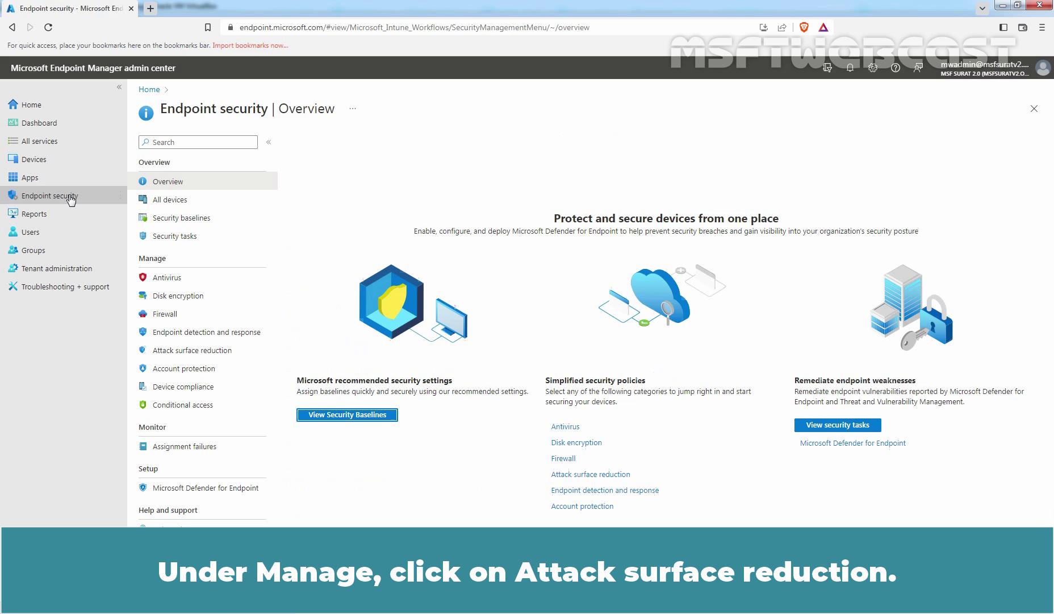
{"action": "left_click", "coordinate": [186, 351]}
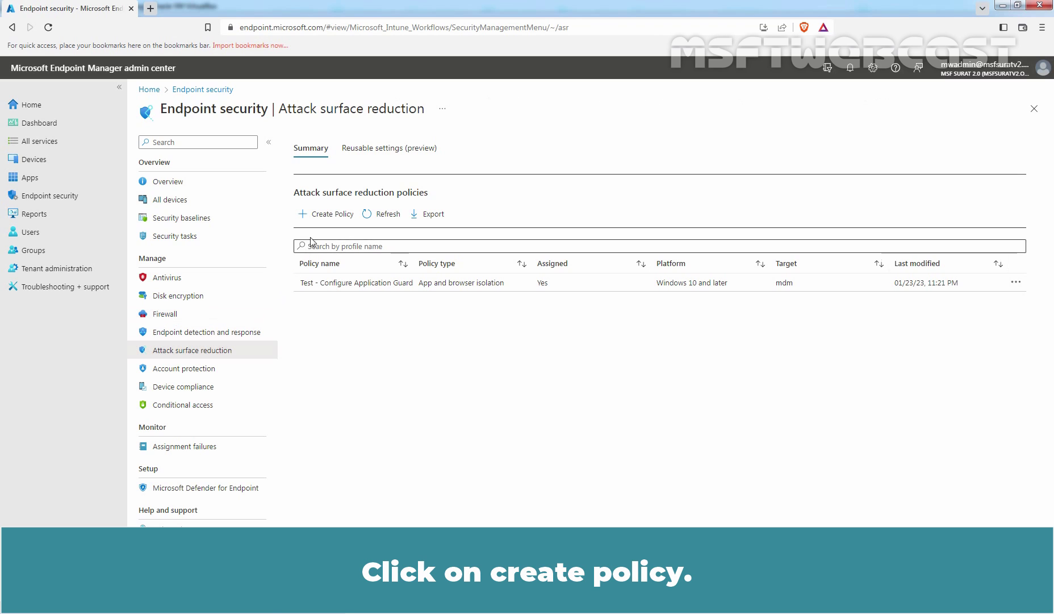
Create a policy with platform Windows 10 and later and profile type Exploit Protection
{"action": "left_click", "coordinate": [325, 215]}
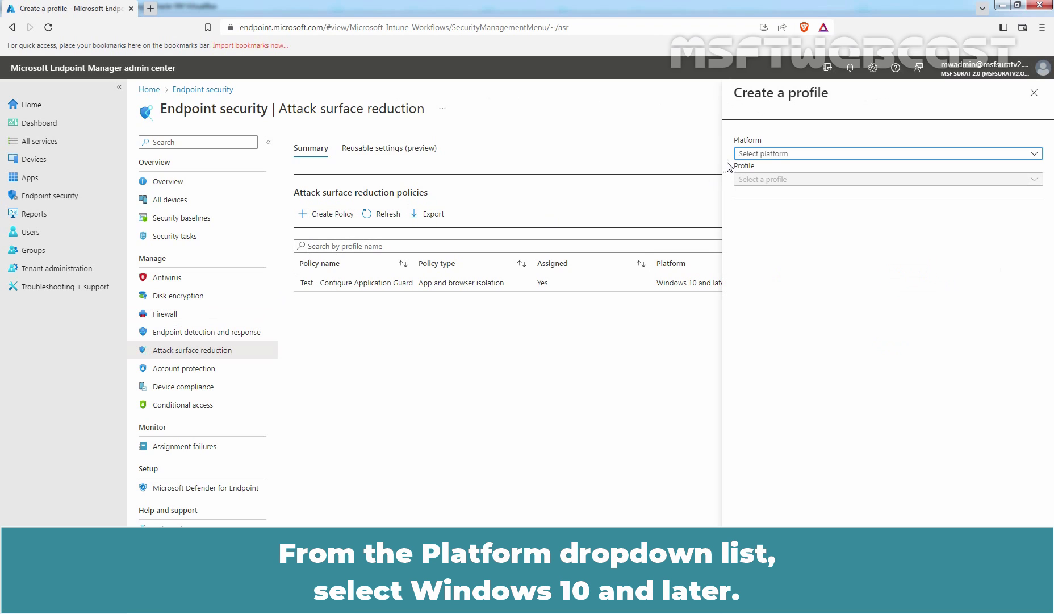
{"action": "left_click", "coordinate": [756, 160]}
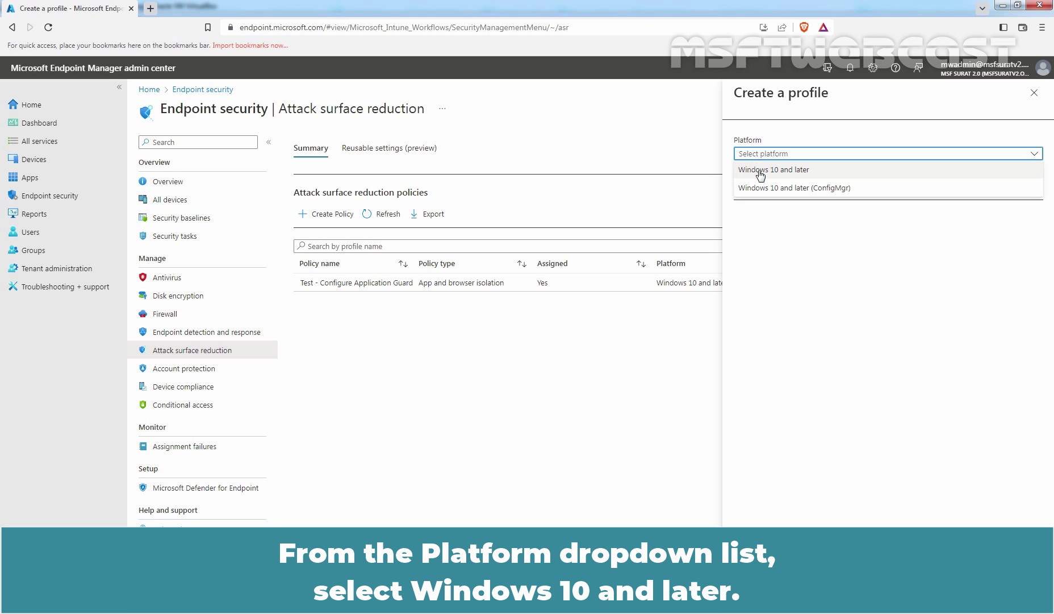
{"action": "left_click", "coordinate": [763, 171]}
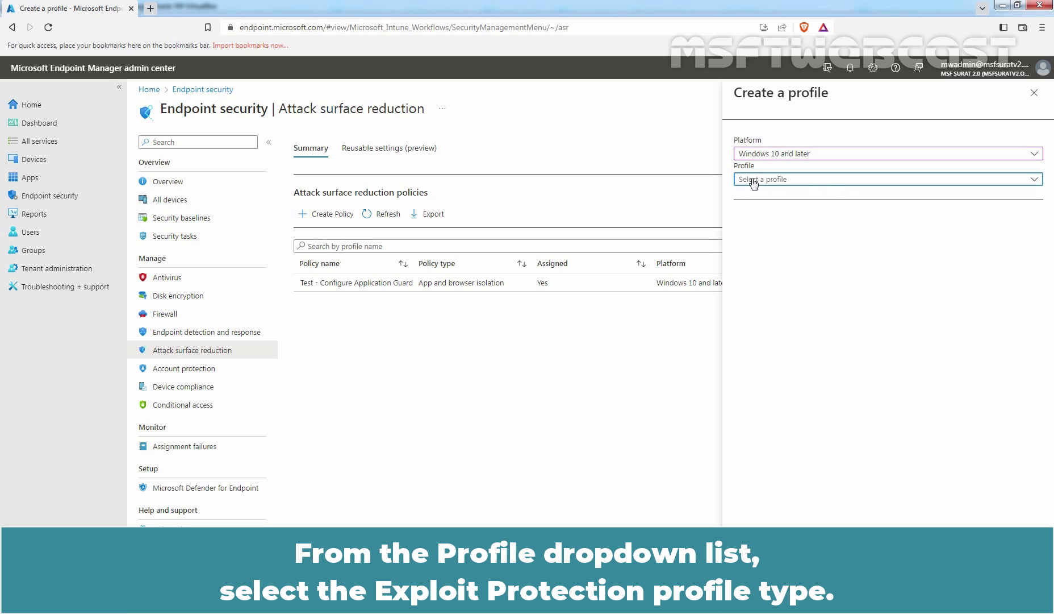
{"action": "left_click", "coordinate": [753, 181]}
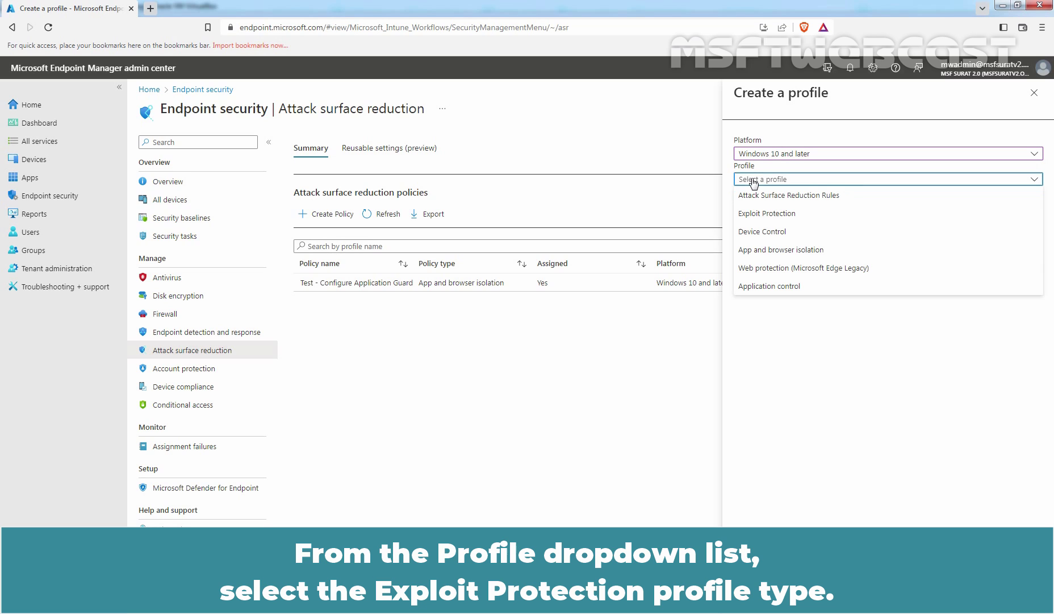
{"action": "left_click", "coordinate": [753, 213]}
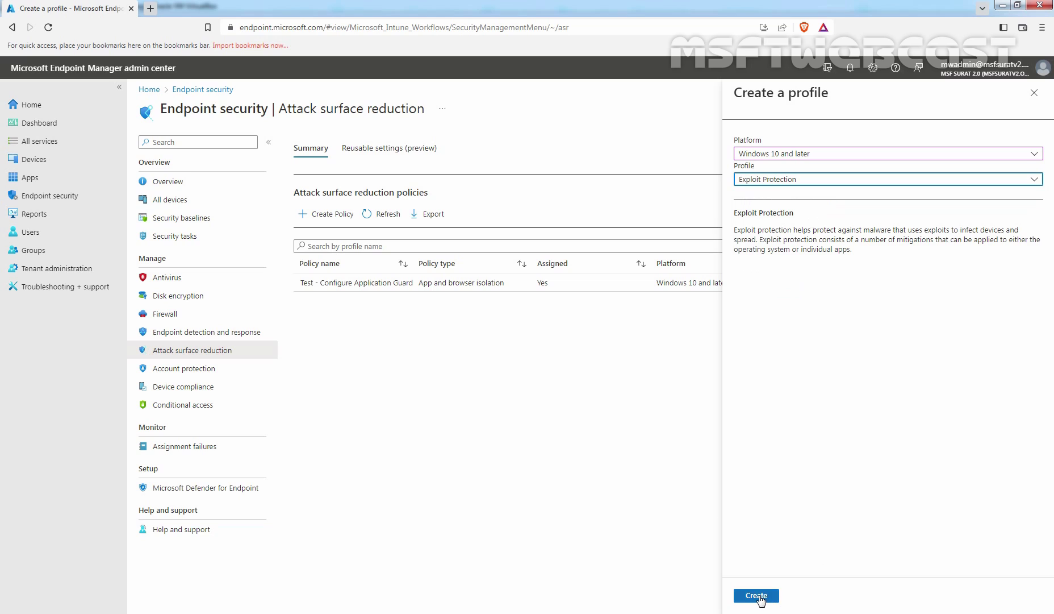
{"action": "left_click", "coordinate": [757, 596]}
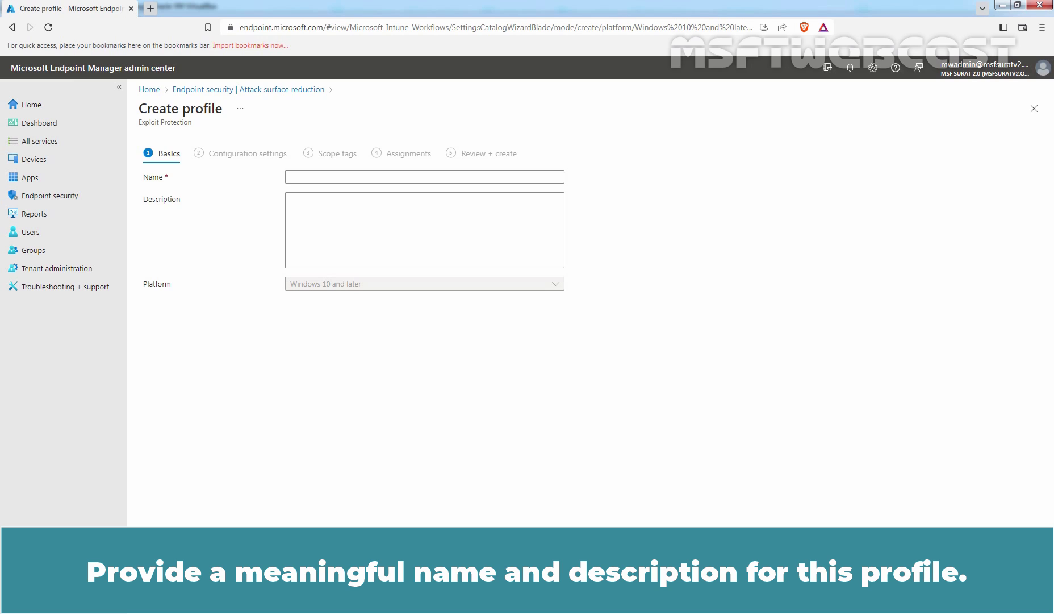
Name the profile 'Test - Exploit Protection Policy' with a description and proceed
{"action": "left_click", "coordinate": [384, 177]}
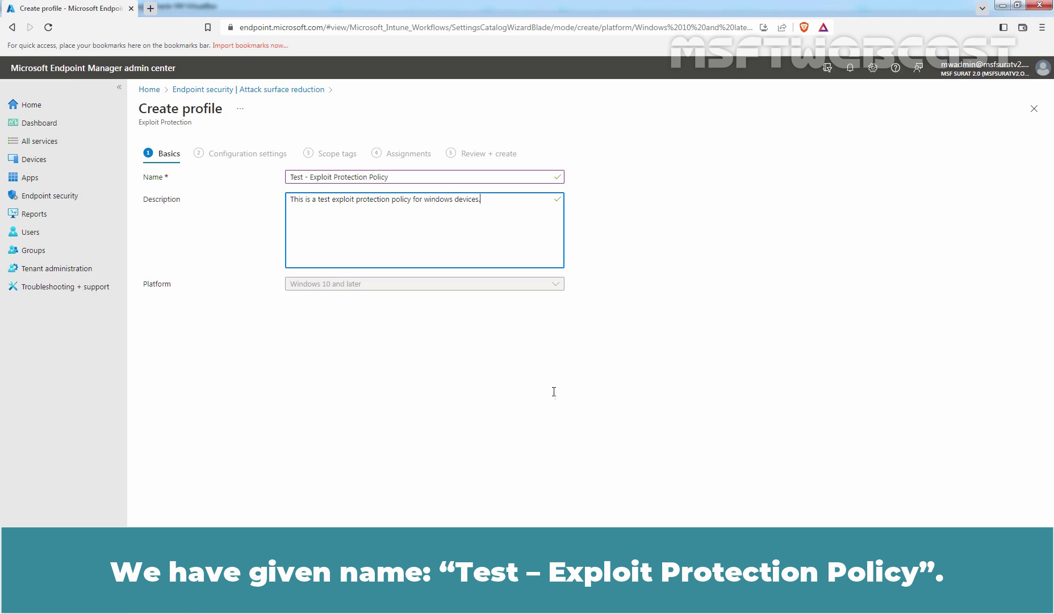
{"action": "left_click", "coordinate": [220, 597]}
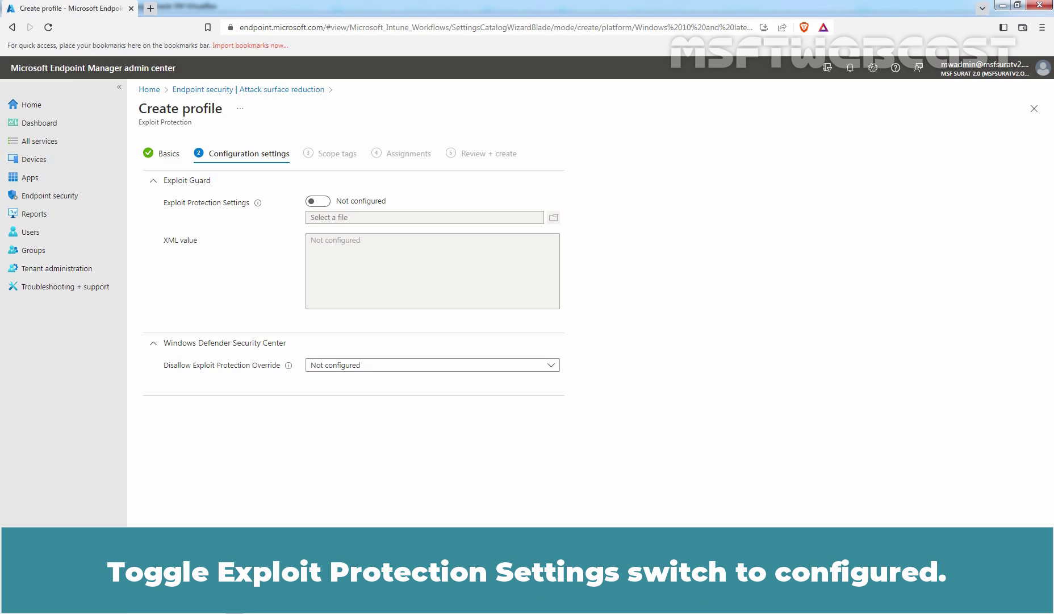
Set Exploit Protection Settings to Configured and import Exploit_Protection_Mitigation_Settings.xml as the XML
{"action": "left_click", "coordinate": [323, 202]}
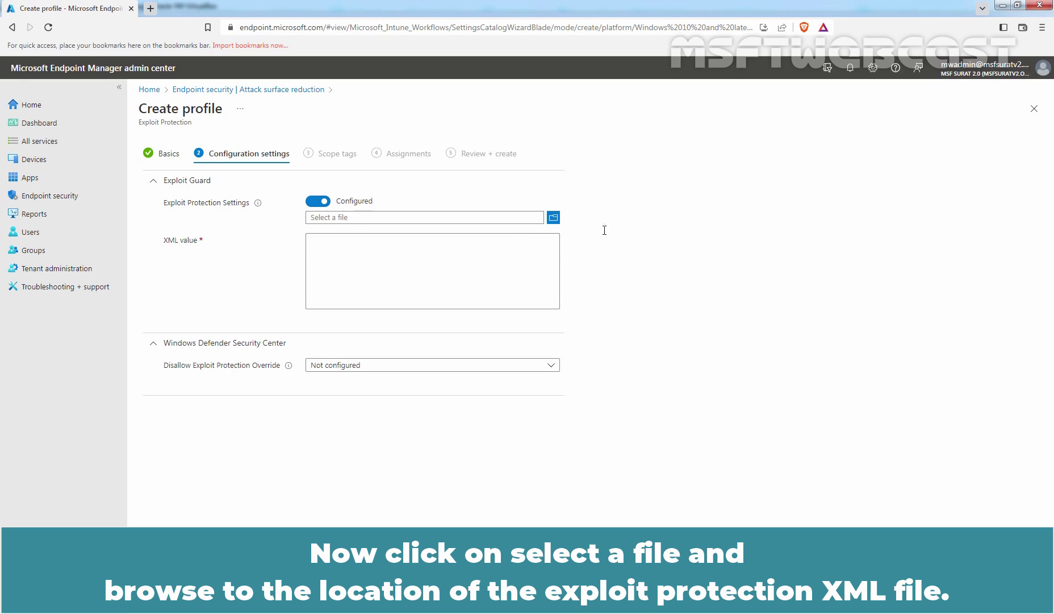
{"action": "left_click", "coordinate": [554, 219]}
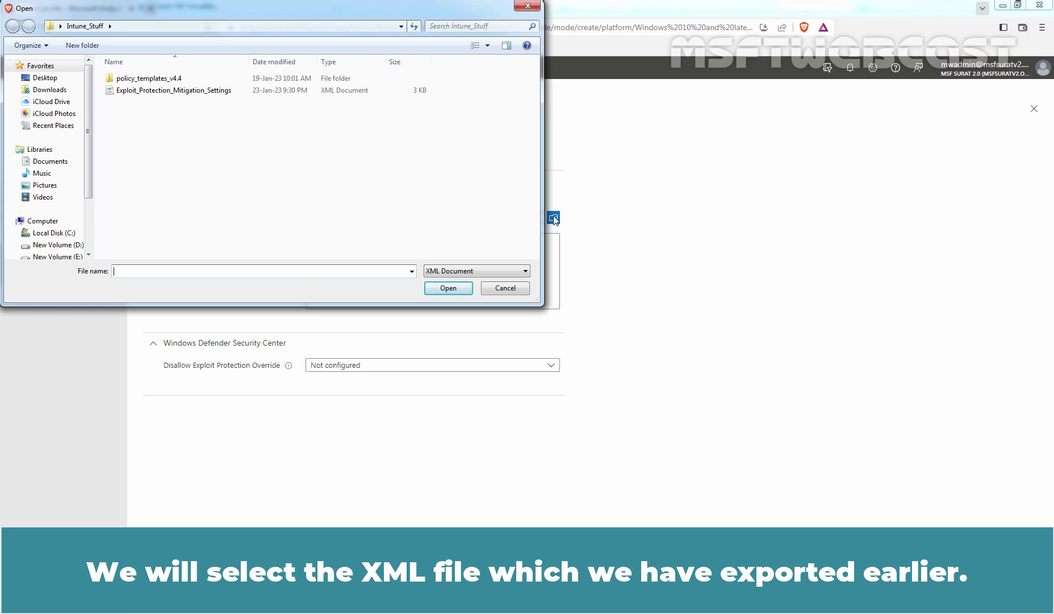
{"action": "left_click", "coordinate": [120, 91]}
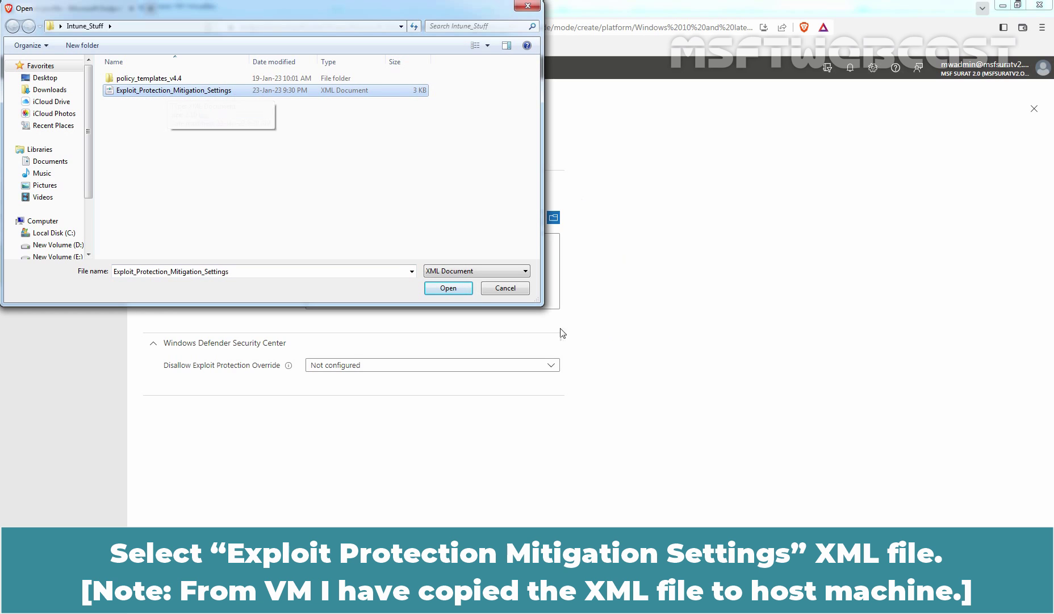
{"action": "left_click", "coordinate": [448, 289]}
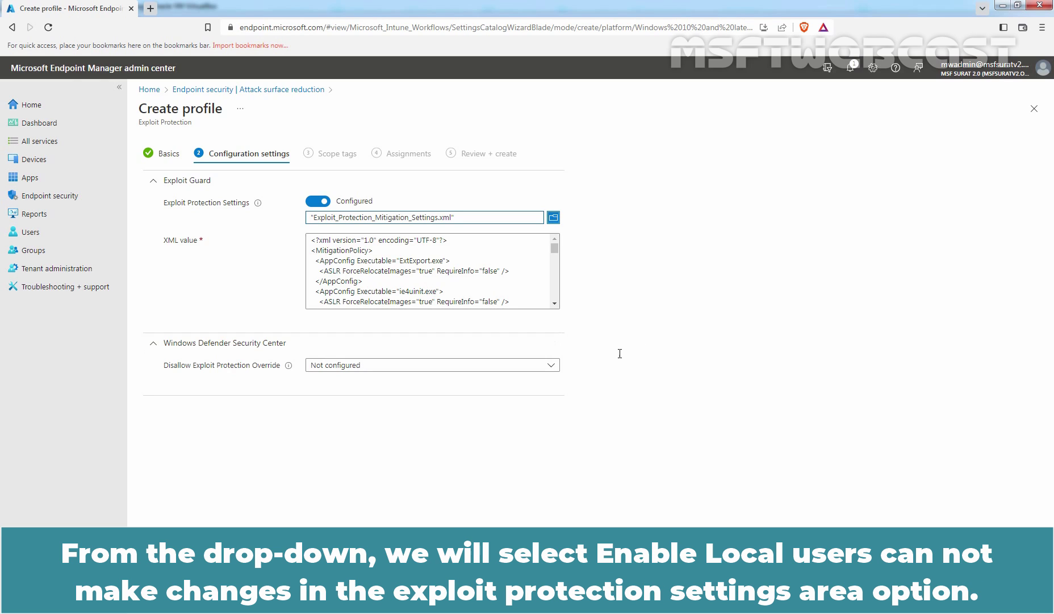
{"action": "left_click", "coordinate": [517, 364]}
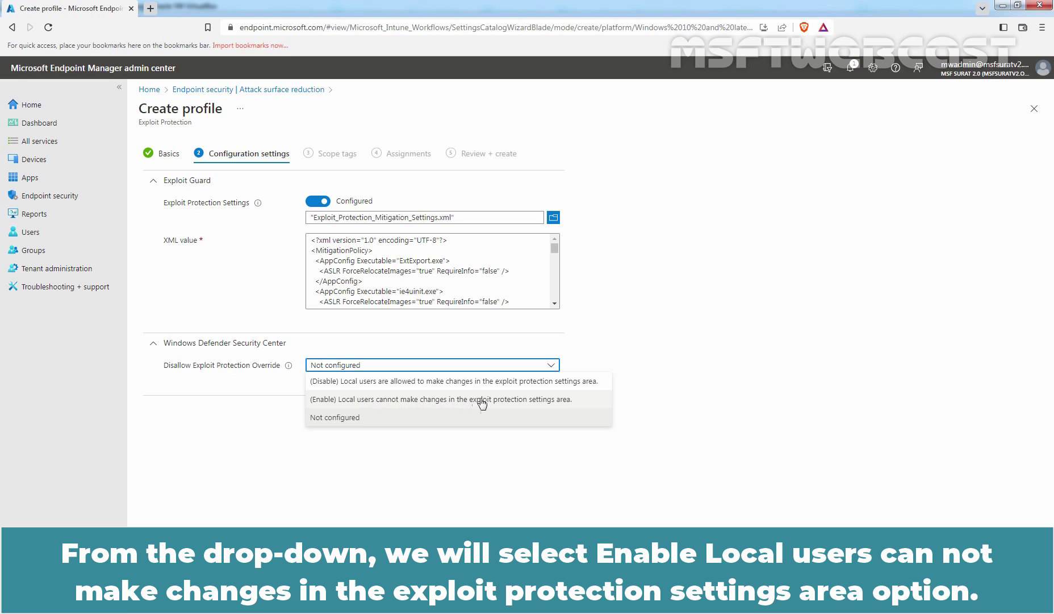
Set Disallow Exploit Protection Override to Enable so local users cannot make changes
{"action": "left_click", "coordinate": [535, 400]}
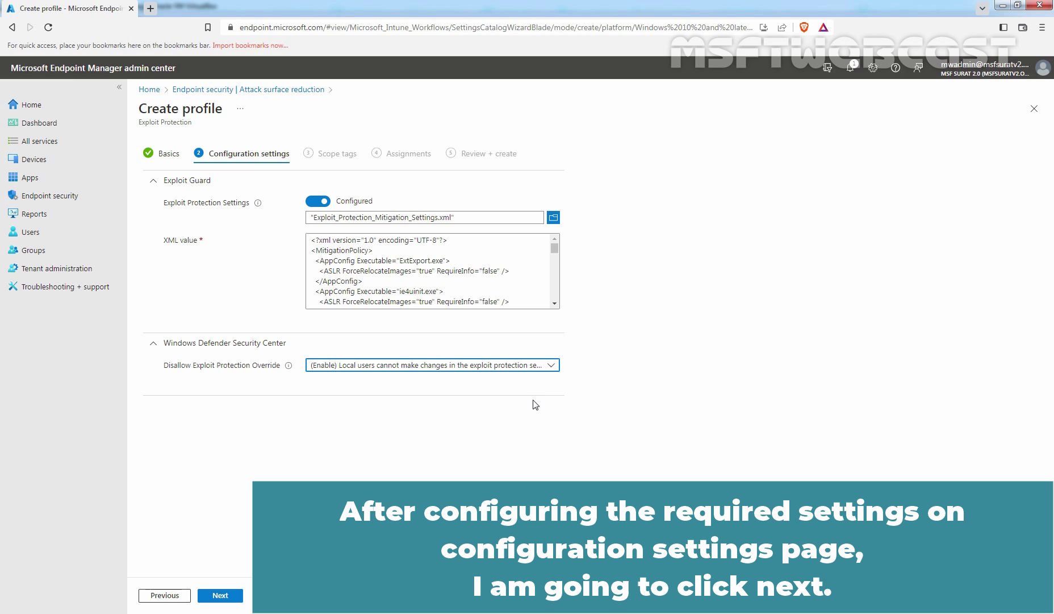
Advance through Scope tags, keeping the Default tag, to the Assignments step
{"action": "left_click", "coordinate": [221, 596]}
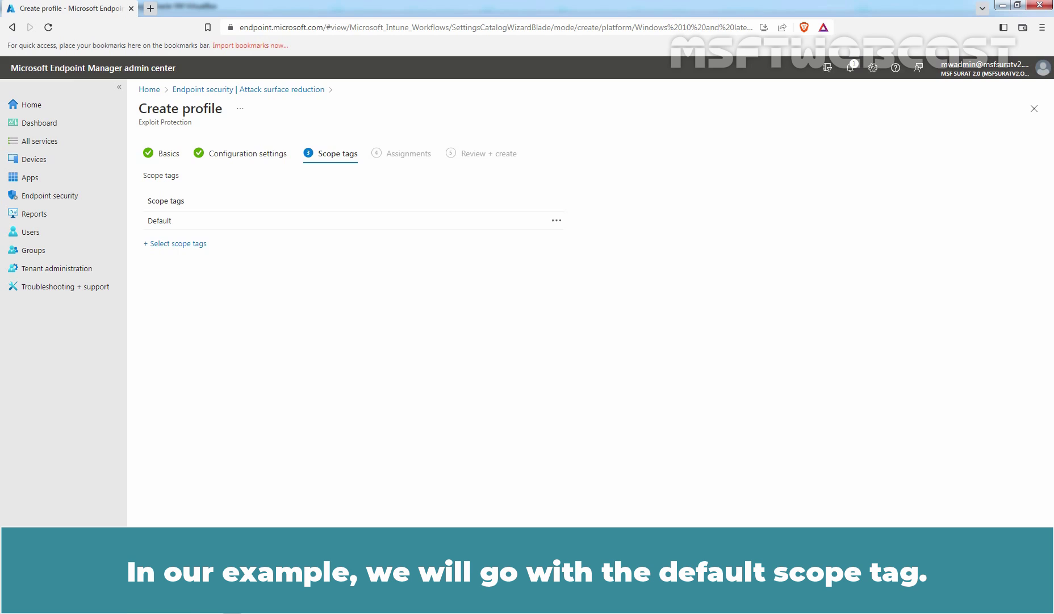
{"action": "left_click", "coordinate": [221, 596]}
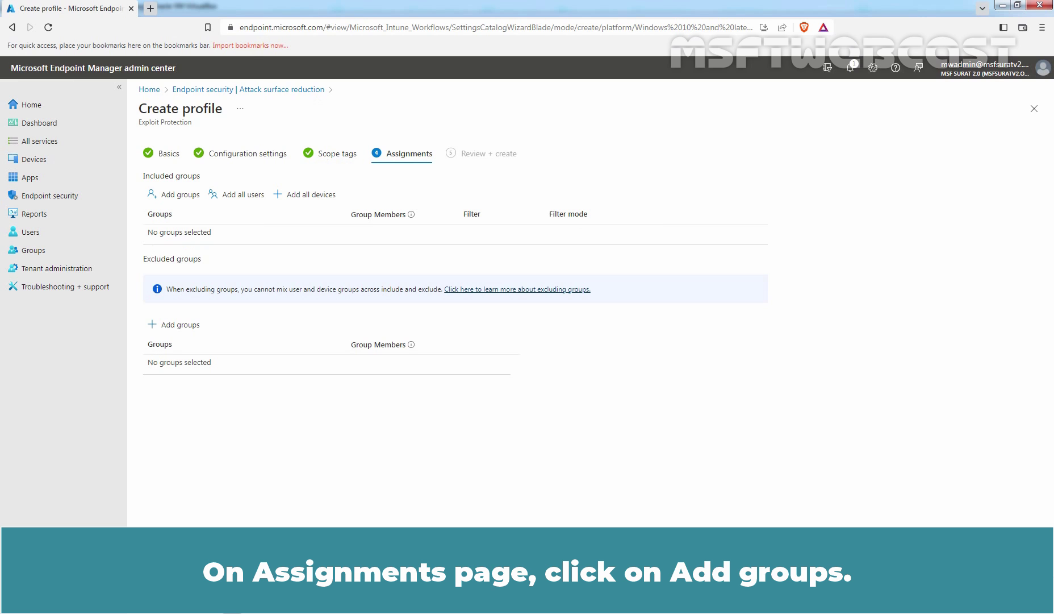
Add Test_Client02 as an included group, showing 1 device and 0 users
{"action": "left_click", "coordinate": [173, 195]}
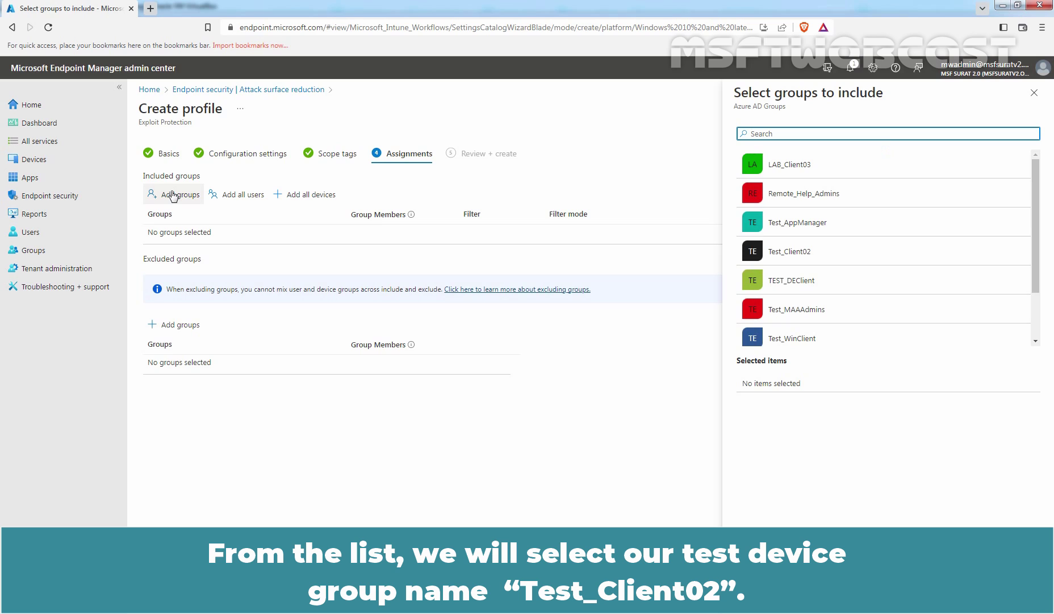
{"action": "left_click", "coordinate": [792, 256]}
{"action": "left_click", "coordinate": [761, 595]}
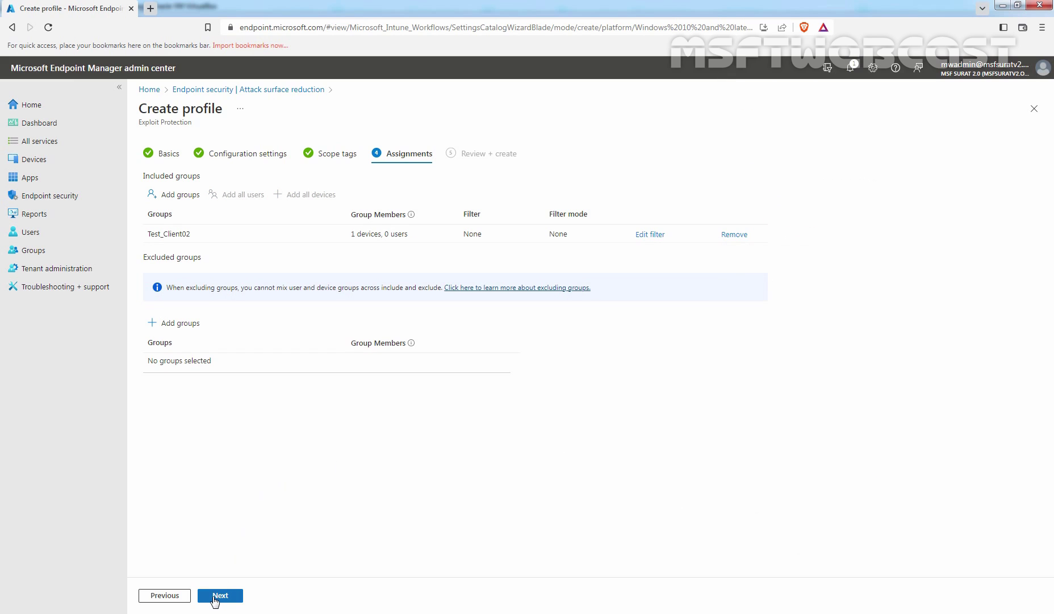
Review the Test - Exploit Protection Policy summary and create the profile
{"action": "left_click", "coordinate": [214, 596]}
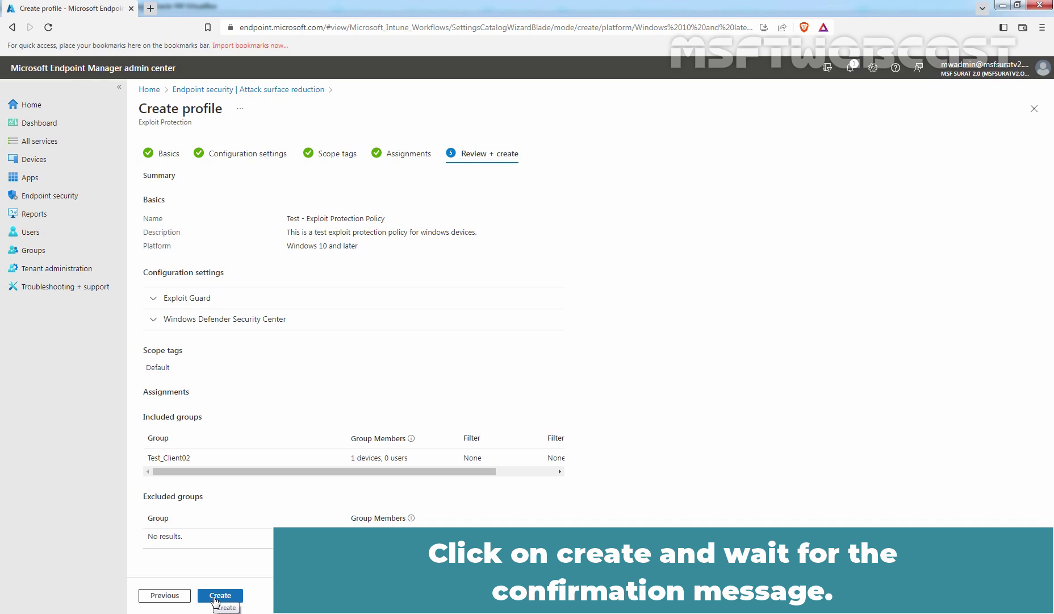
{"action": "left_click", "coordinate": [215, 596]}
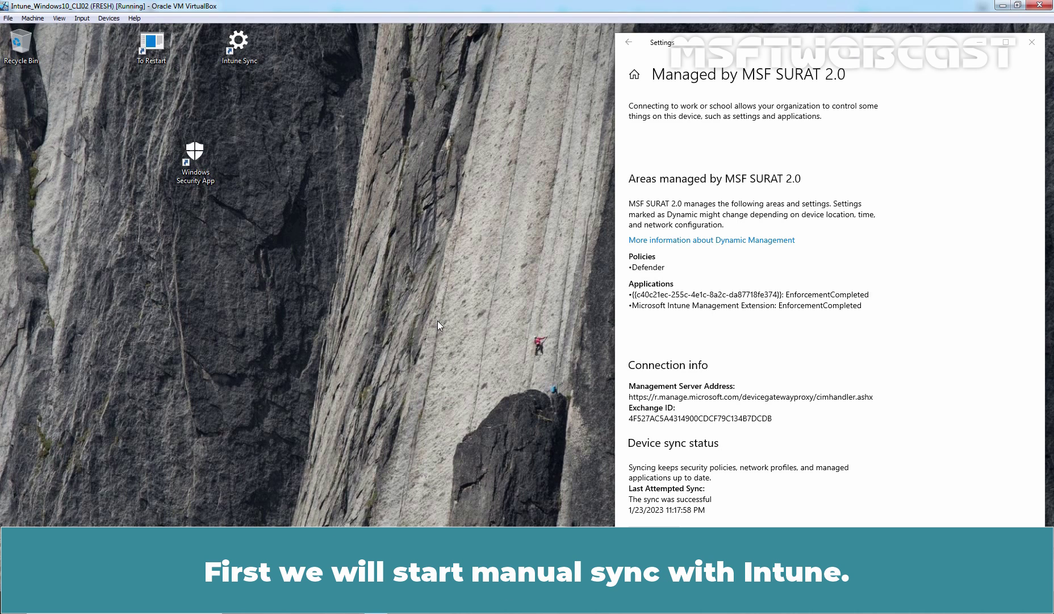
Start an Intune sync under Access work or school, close Settings, and restart via the To Restart shortcut
{"action": "left_click", "coordinate": [654, 537]}
{"action": "left_click", "coordinate": [653, 537]}
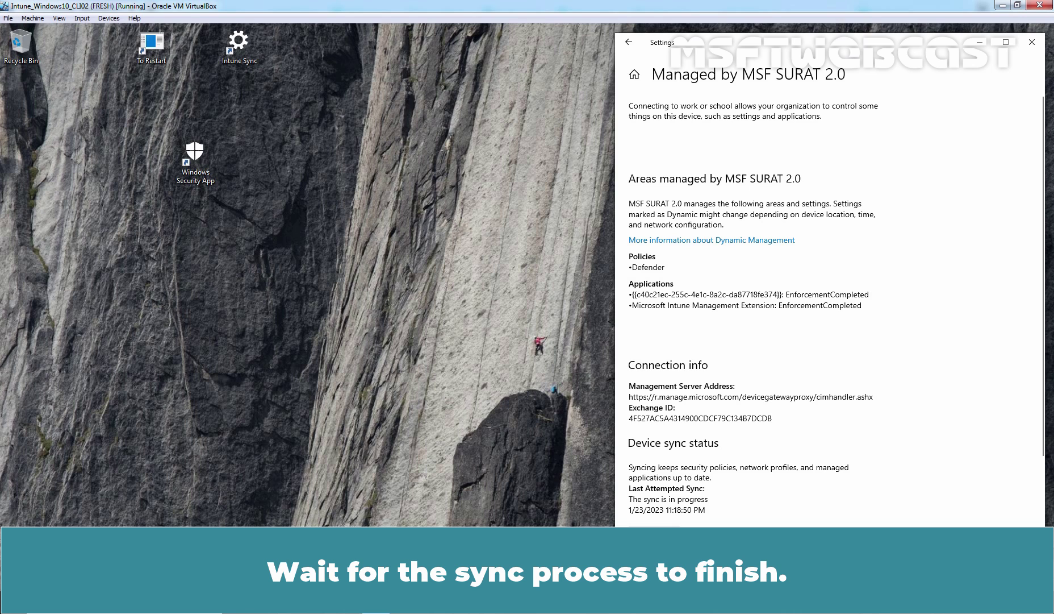
{"action": "scroll", "coordinate": [685, 436], "scroll_direction": "down", "scroll_amount": 3}
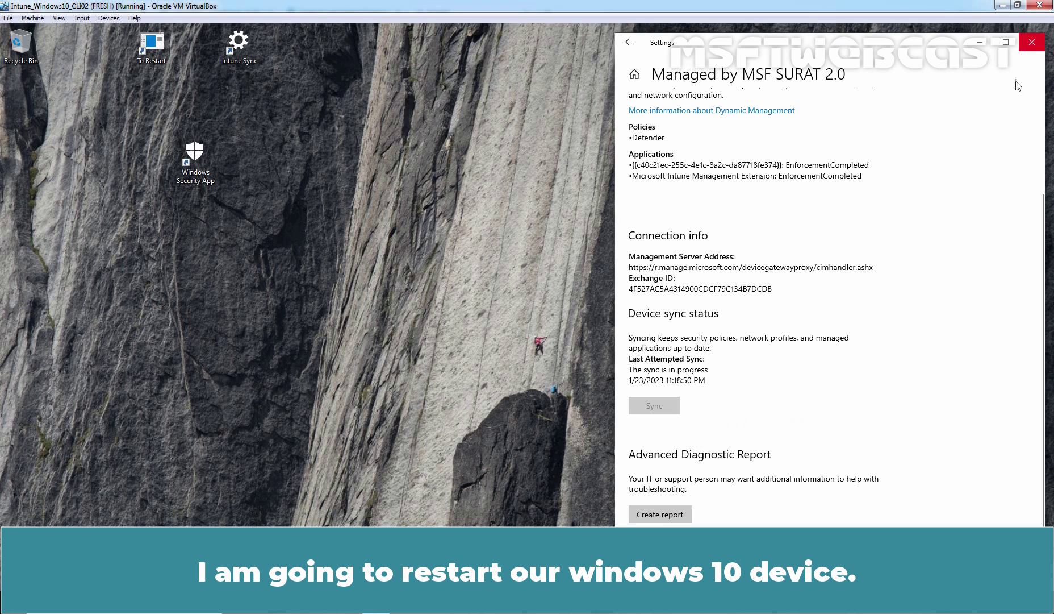
{"action": "left_click", "coordinate": [1033, 43]}
{"action": "double_click", "coordinate": [151, 47]}
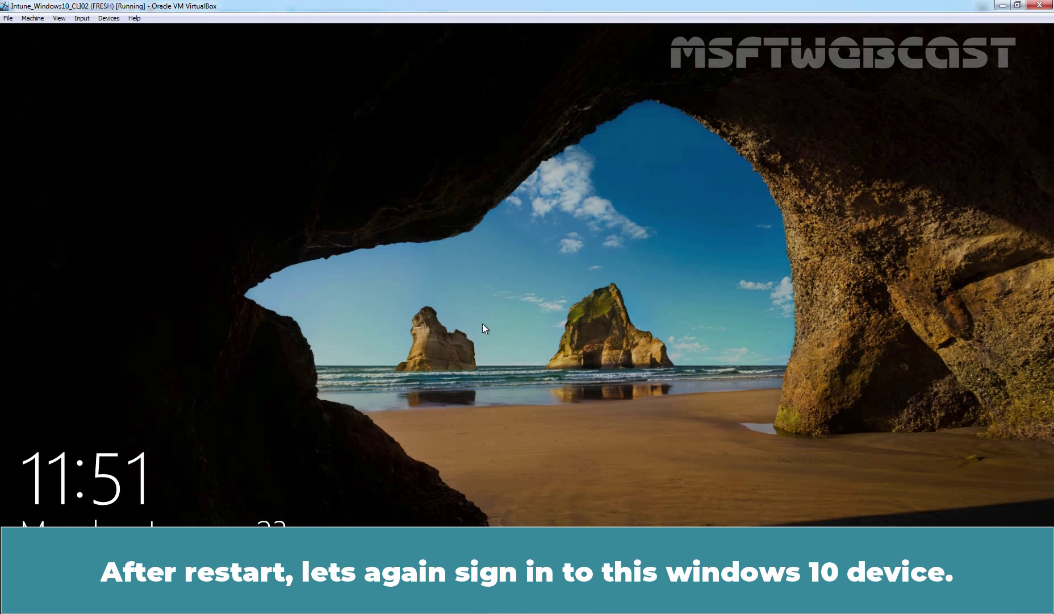
Sign in to the restarted Windows 10 device with the account password
{"action": "left_click", "coordinate": [483, 329]}
{"action": "type", "text": "******"}
{"action": "key", "text": "Return"}
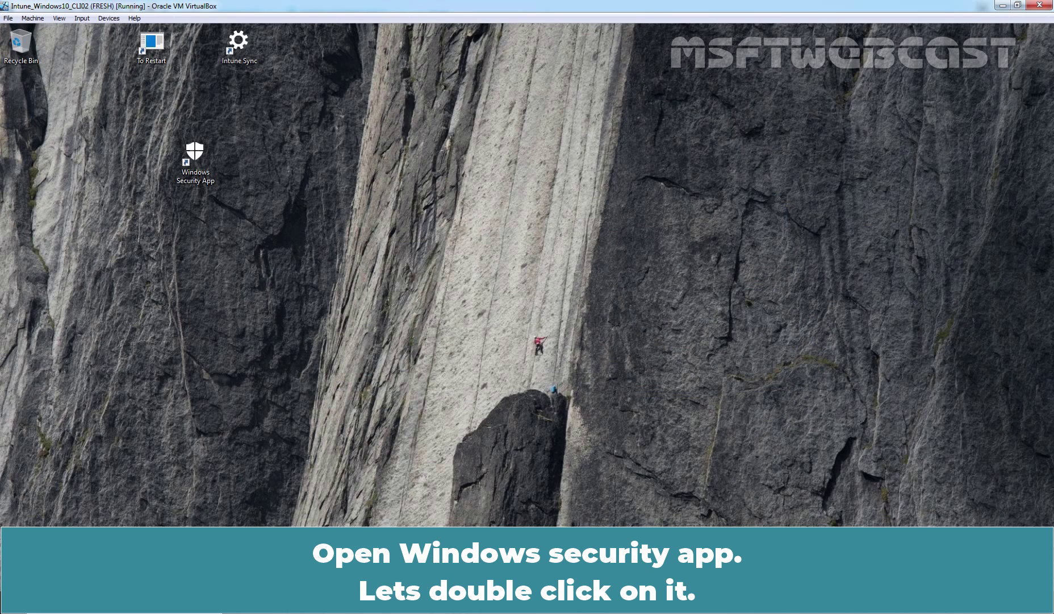
Open Exploit protection under App & browser control, maximize it, and review the greyed-out system settings
{"action": "double_click", "coordinate": [199, 162]}
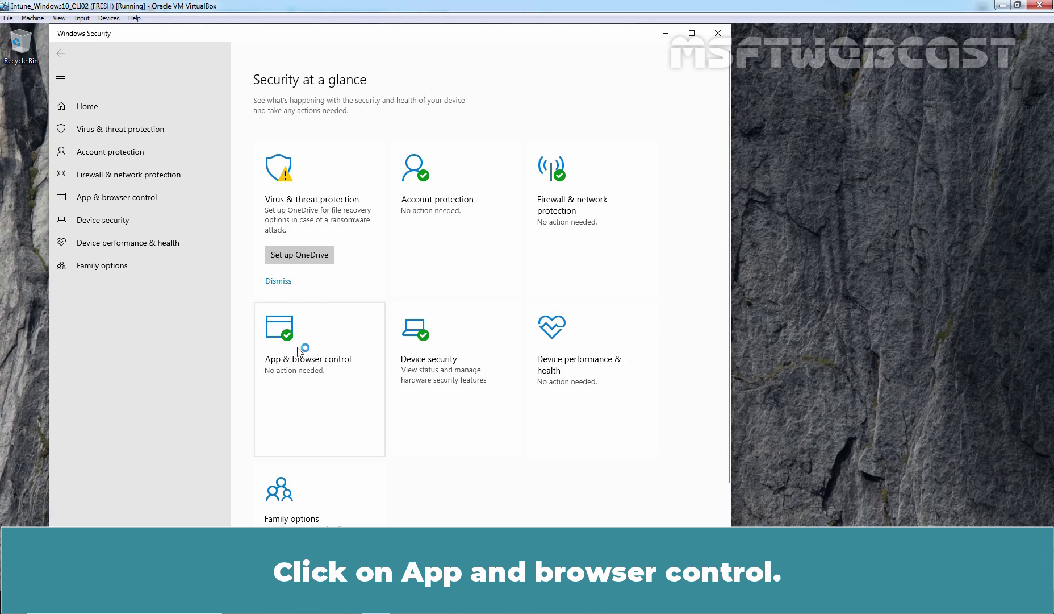
{"action": "left_click", "coordinate": [300, 352]}
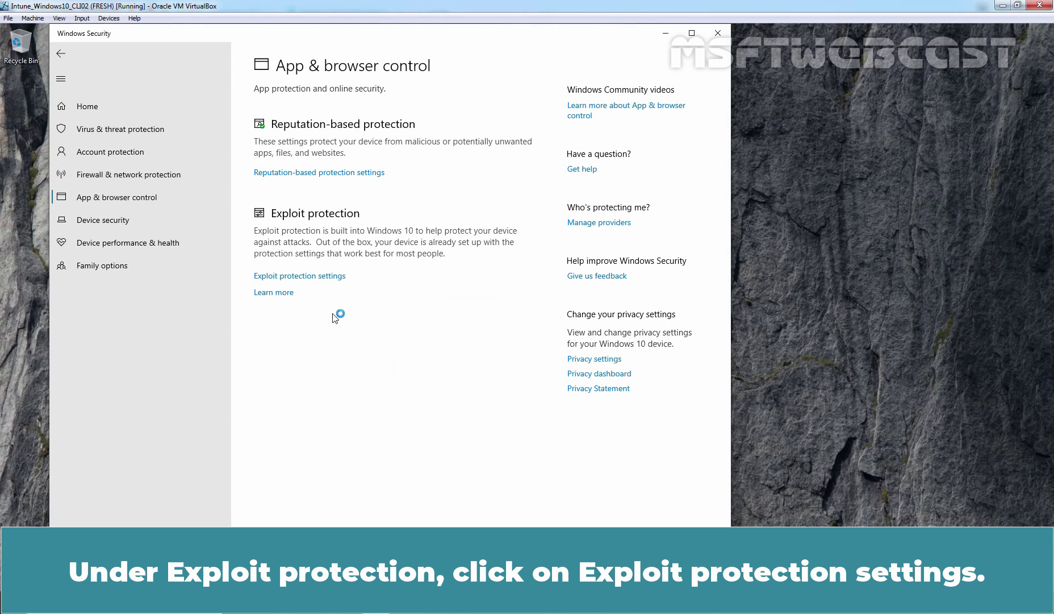
{"action": "left_click", "coordinate": [272, 277]}
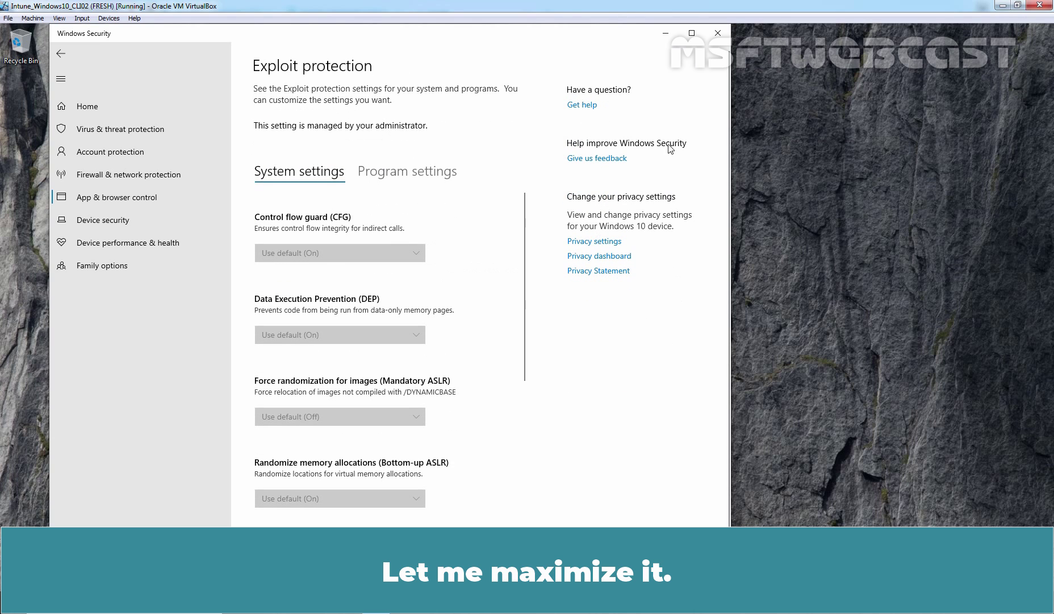
{"action": "left_click", "coordinate": [691, 33]}
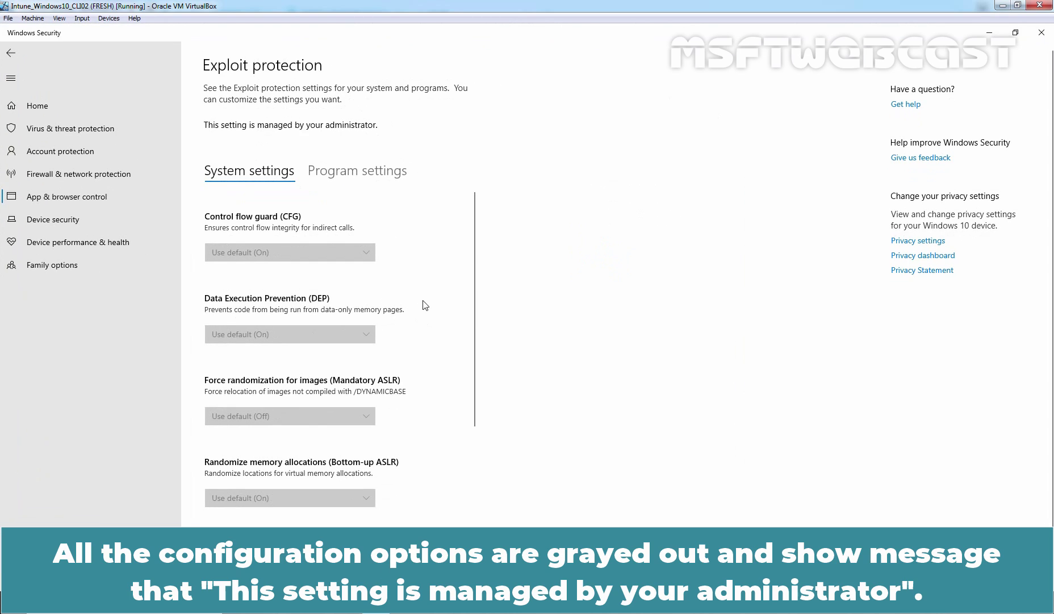
{"action": "scroll", "coordinate": [429, 298], "scroll_direction": "down", "scroll_amount": 3}
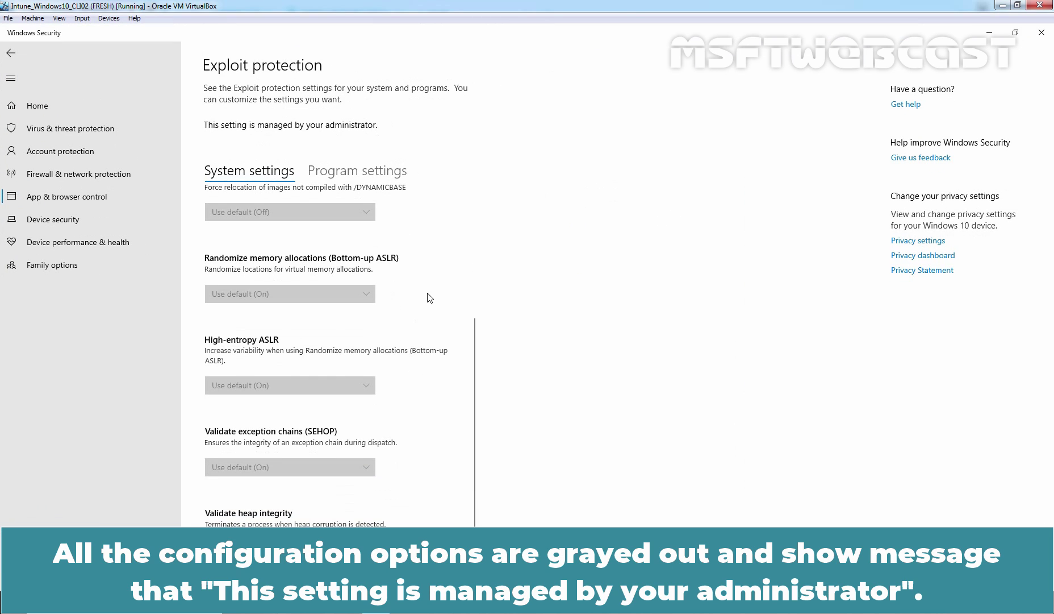
{"action": "scroll", "coordinate": [429, 297], "scroll_direction": "up", "scroll_amount": 3}
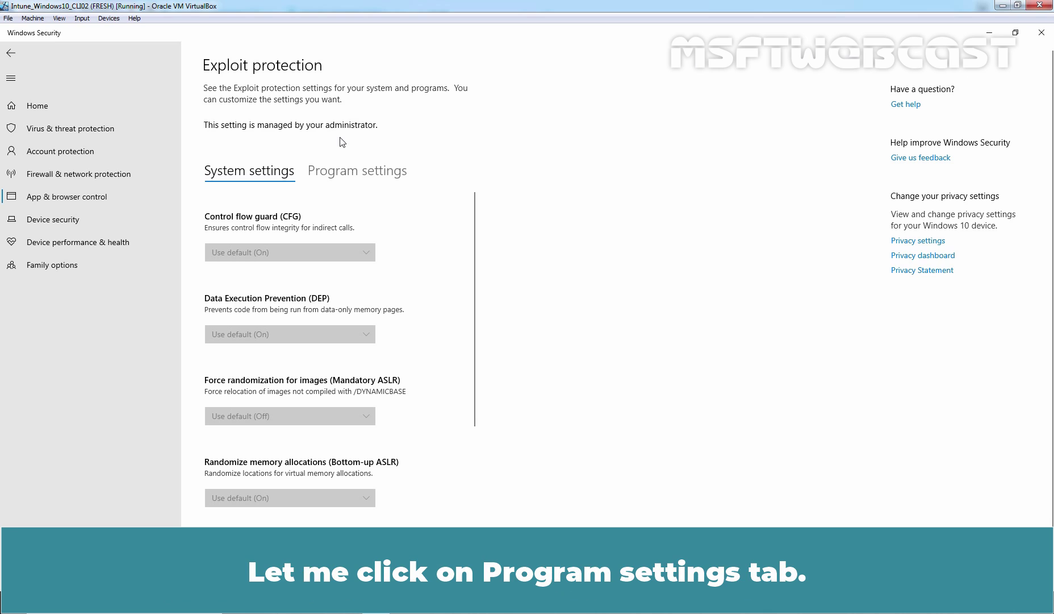
Inspect ExtExport.exe's locked program settings, cancel, and attempt removal; it keeps 1 system override
{"action": "left_click", "coordinate": [349, 177]}
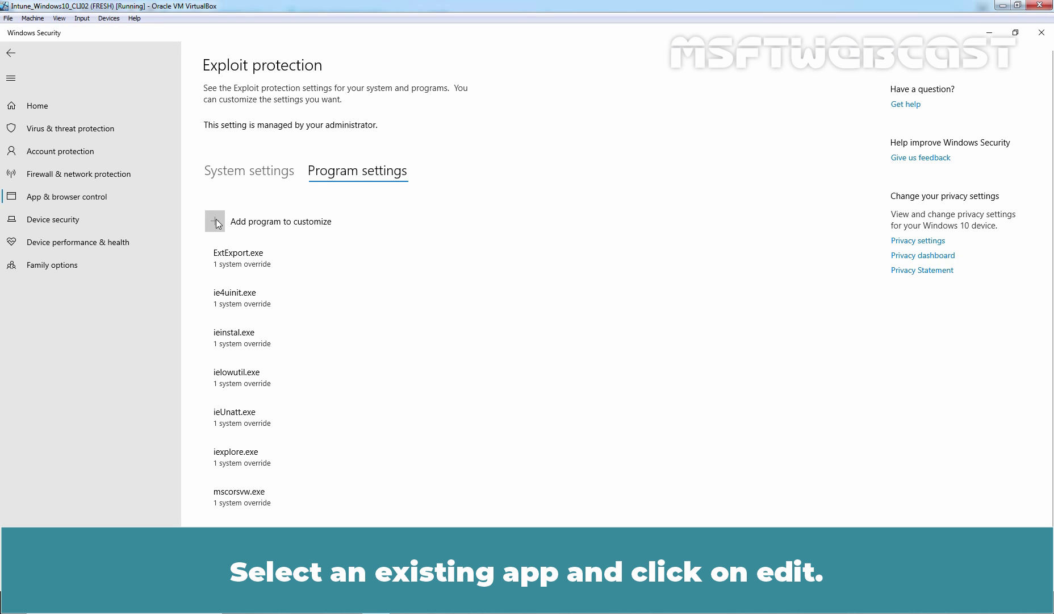
{"action": "left_click", "coordinate": [252, 263]}
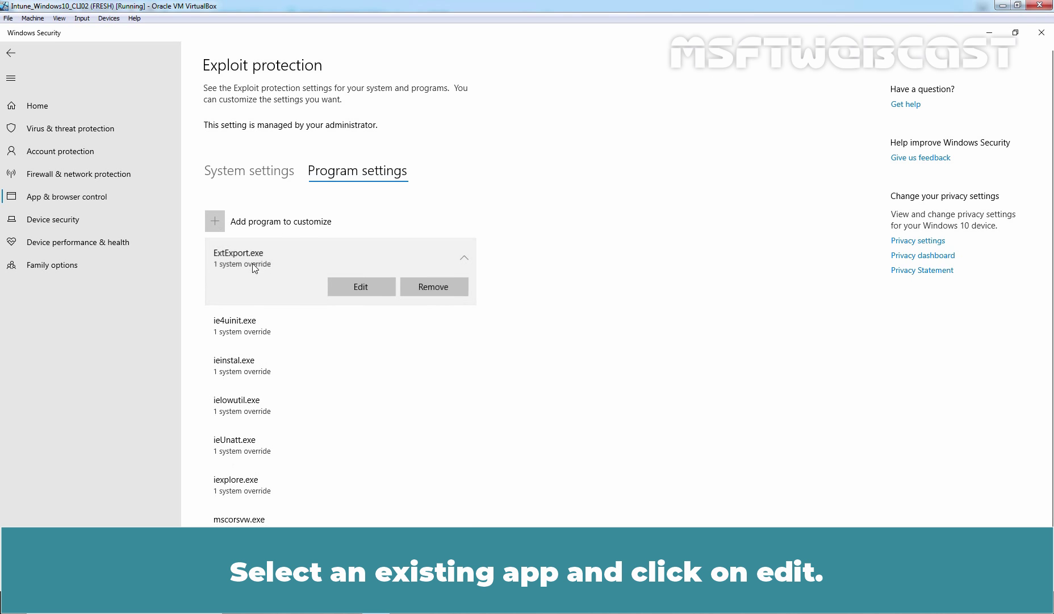
{"action": "left_click", "coordinate": [361, 289]}
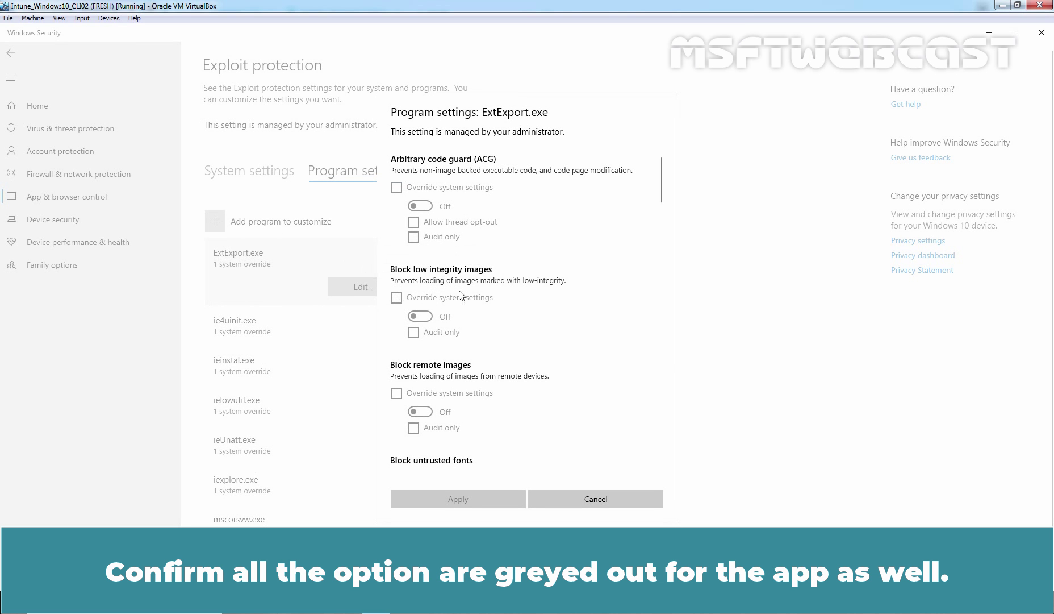
{"action": "scroll", "coordinate": [513, 289], "scroll_direction": "down", "scroll_amount": 3}
{"action": "scroll", "coordinate": [513, 289], "scroll_direction": "down", "scroll_amount": 15}
{"action": "scroll", "coordinate": [513, 288], "scroll_direction": "down", "scroll_amount": 6}
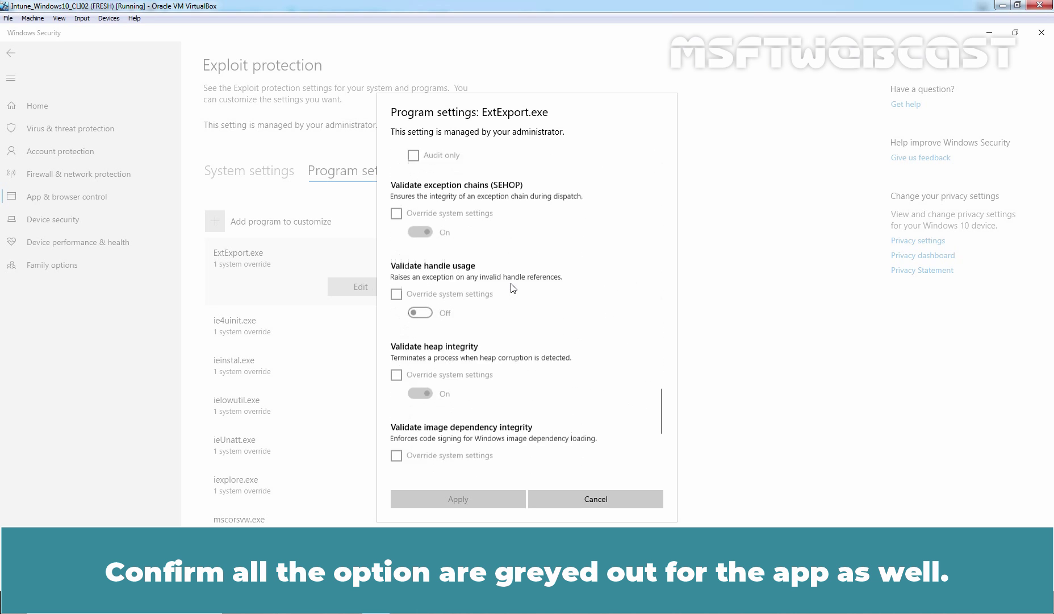
{"action": "left_click", "coordinate": [596, 500]}
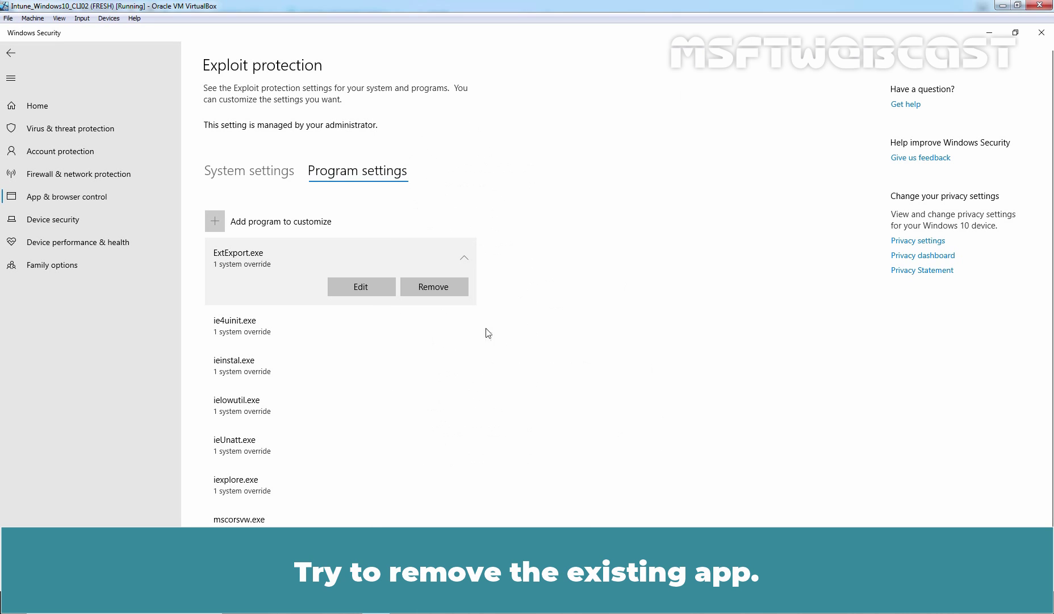
{"action": "left_click", "coordinate": [431, 287]}
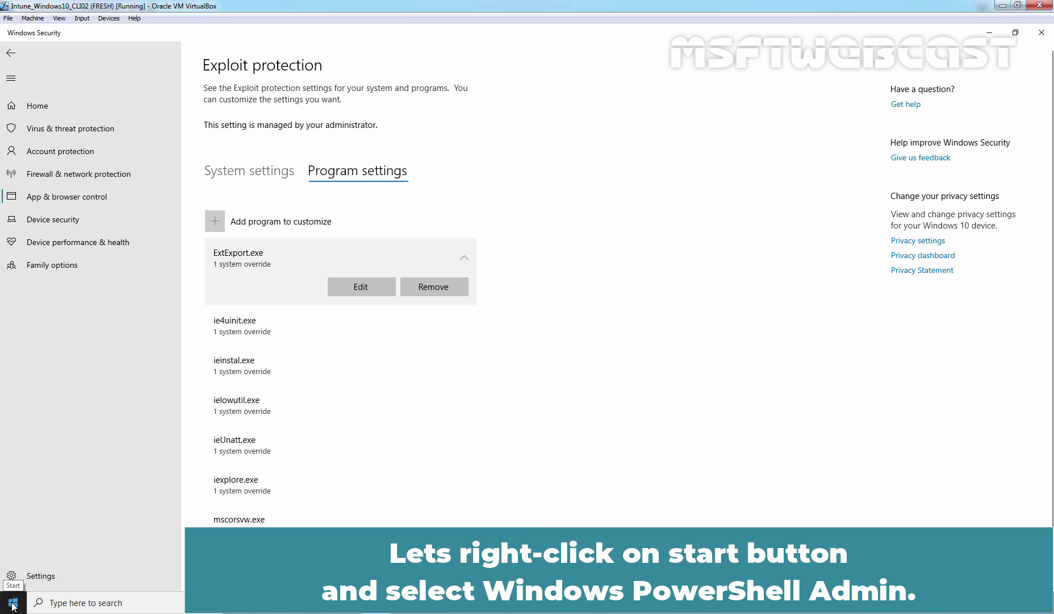
{"action": "right_click", "coordinate": [13, 605]}
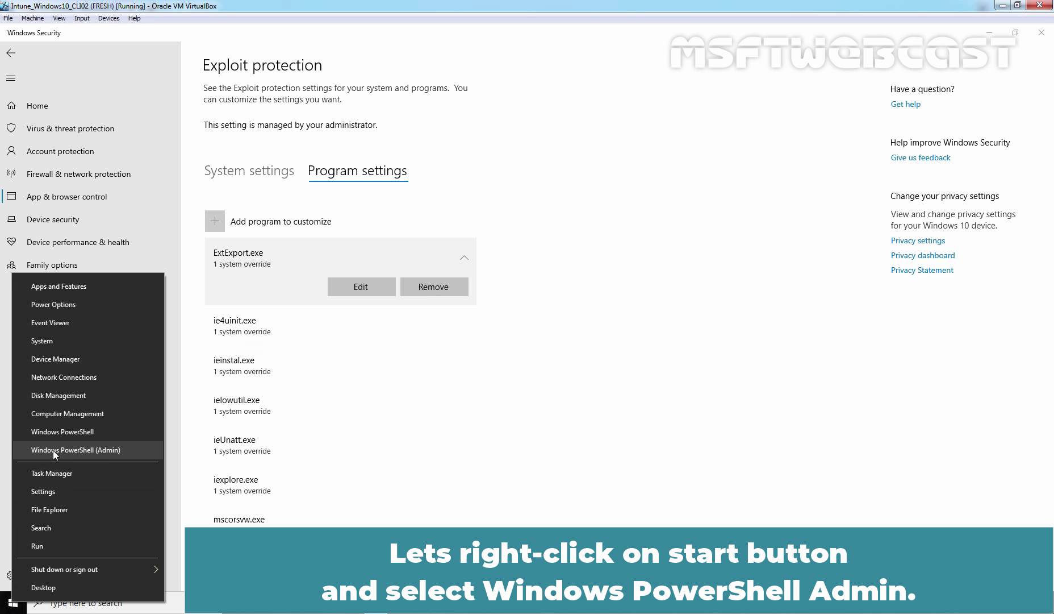
{"action": "left_click", "coordinate": [92, 450]}
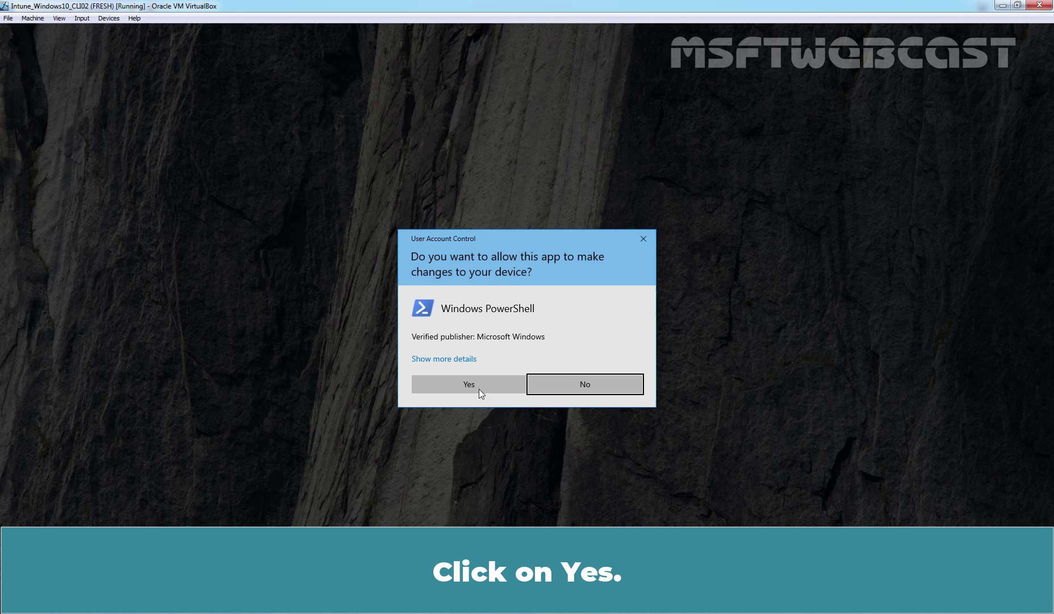
{"action": "left_click", "coordinate": [468, 381]}
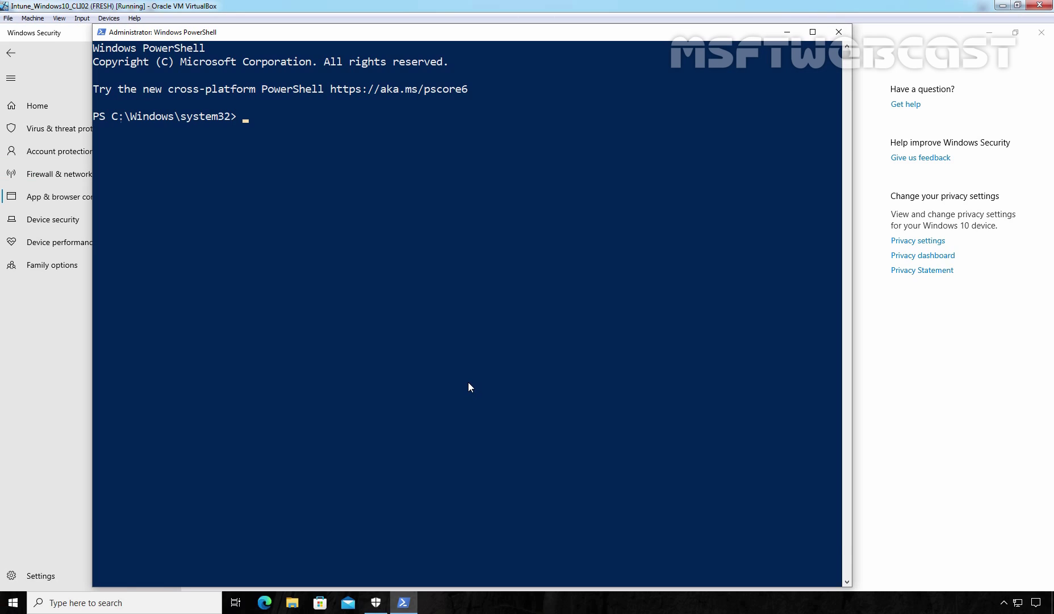
{"action": "right_click", "coordinate": [377, 219]}
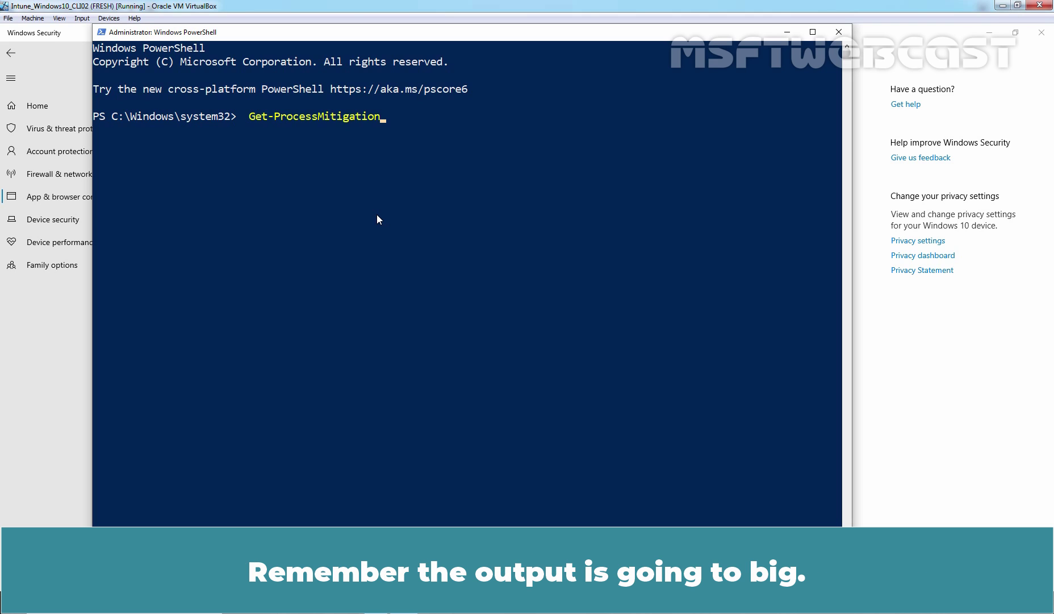
{"action": "key", "text": "Return"}
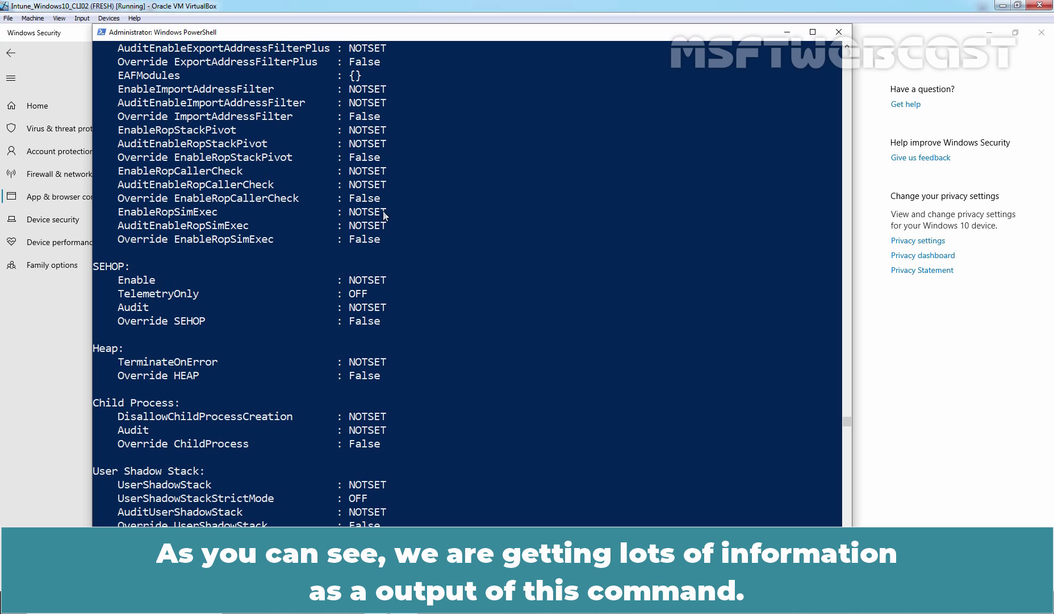
{"action": "left_click_drag", "start_coordinate": [849, 421], "coordinate": [845, 48]}
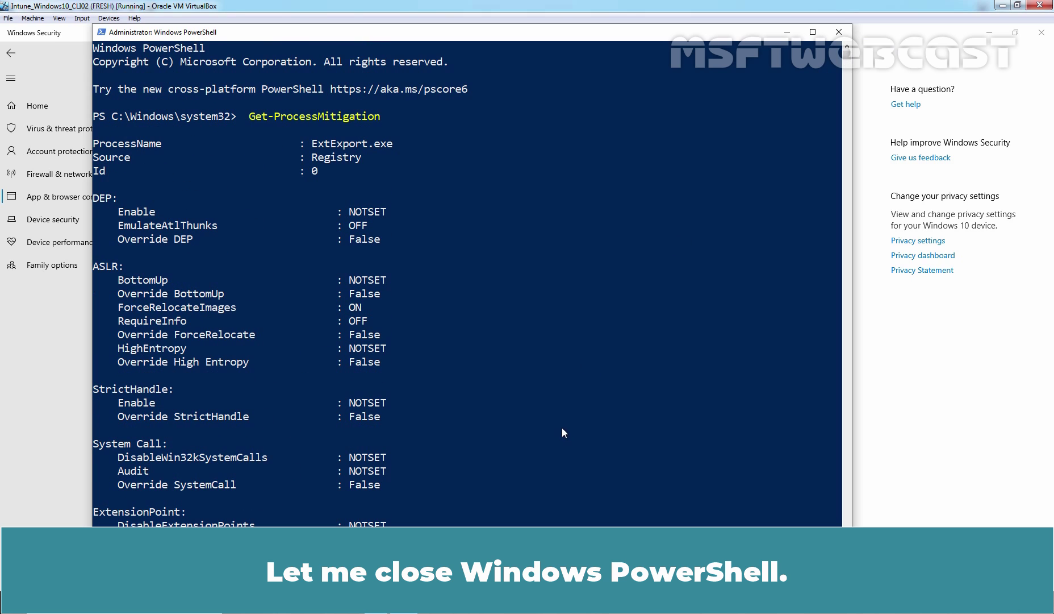
{"action": "left_click", "coordinate": [839, 31]}
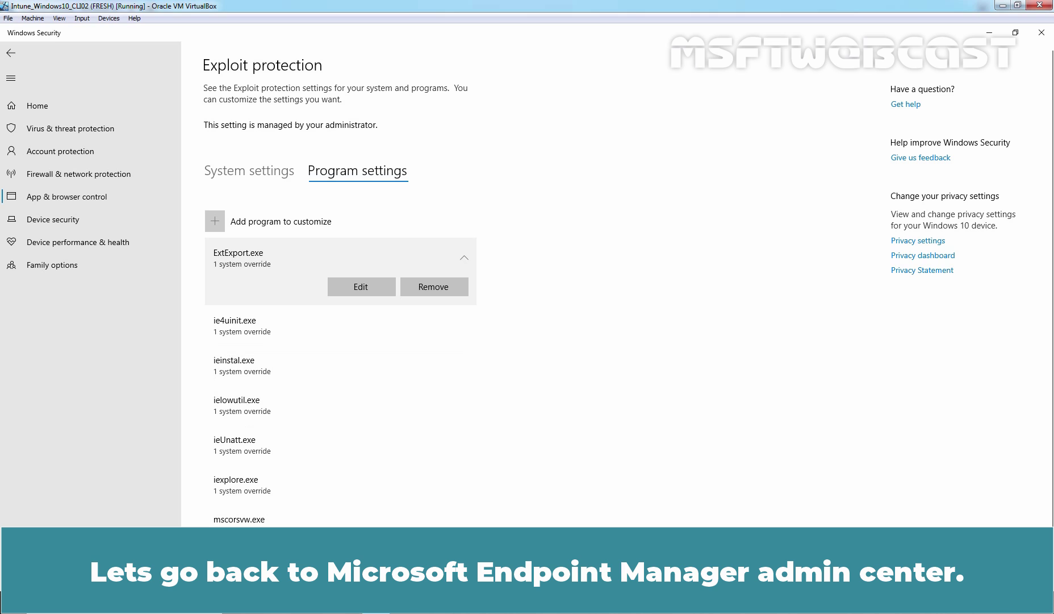
Refresh Attack surface reduction and view Test - Exploit Protection Policy's report: 2 succeeded, 0 errors
{"action": "key", "text": "alt+Tab"}
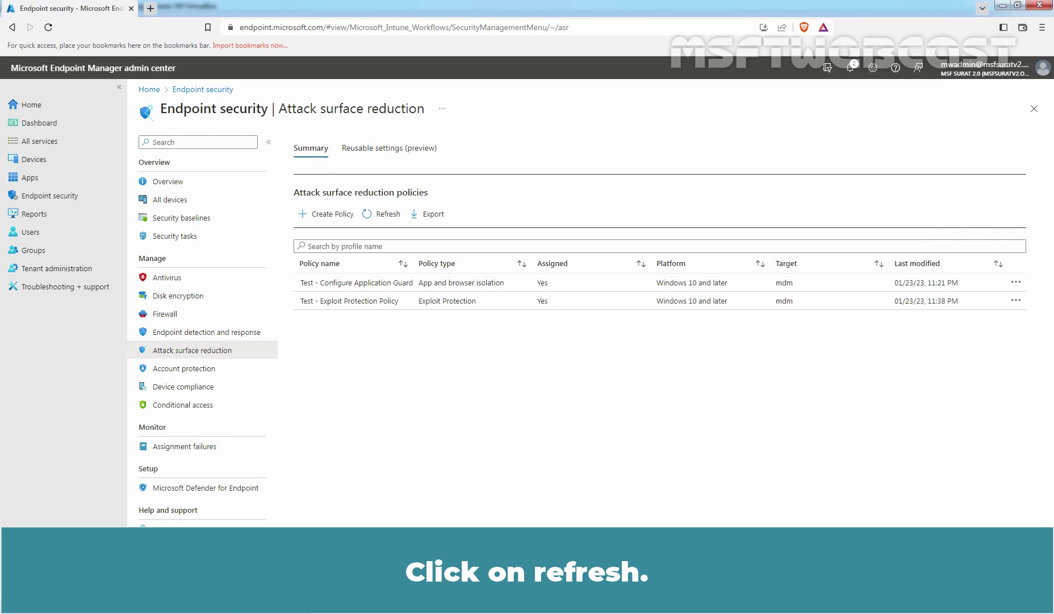
{"action": "left_click", "coordinate": [391, 212]}
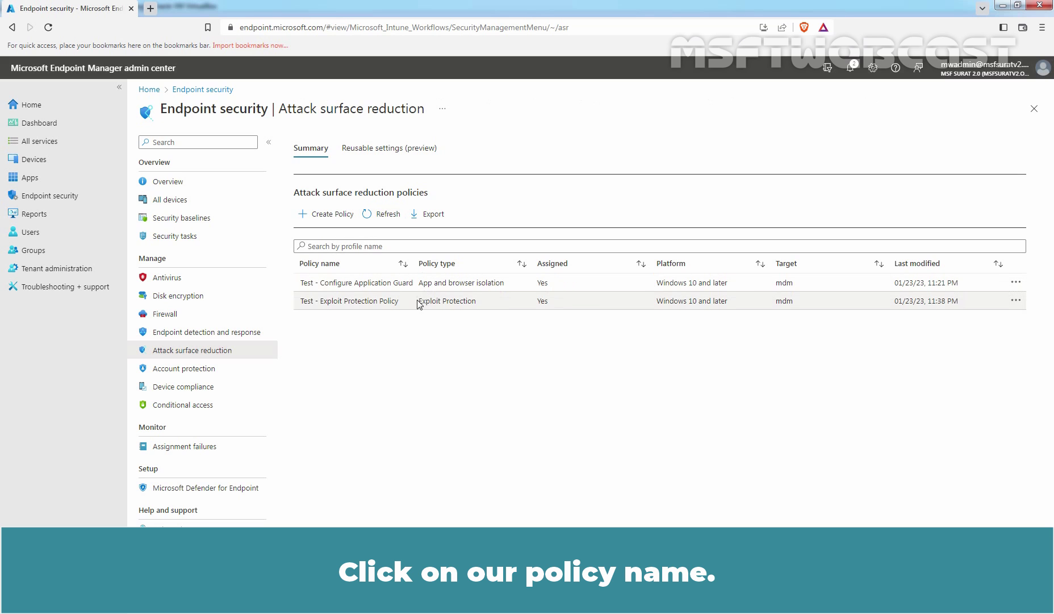
{"action": "left_click", "coordinate": [366, 304]}
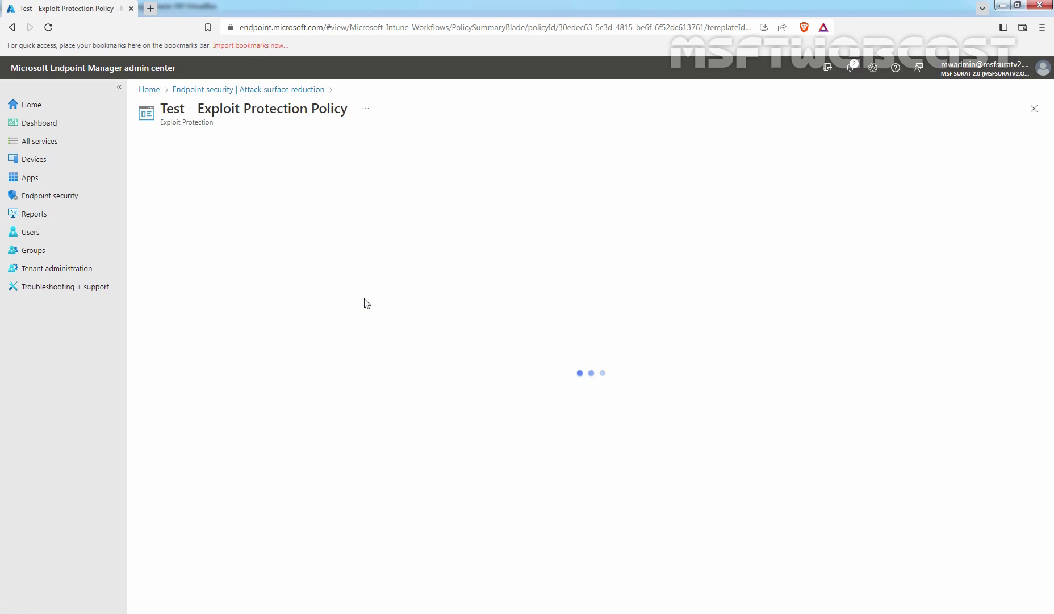
{"action": "left_click", "coordinate": [173, 240]}
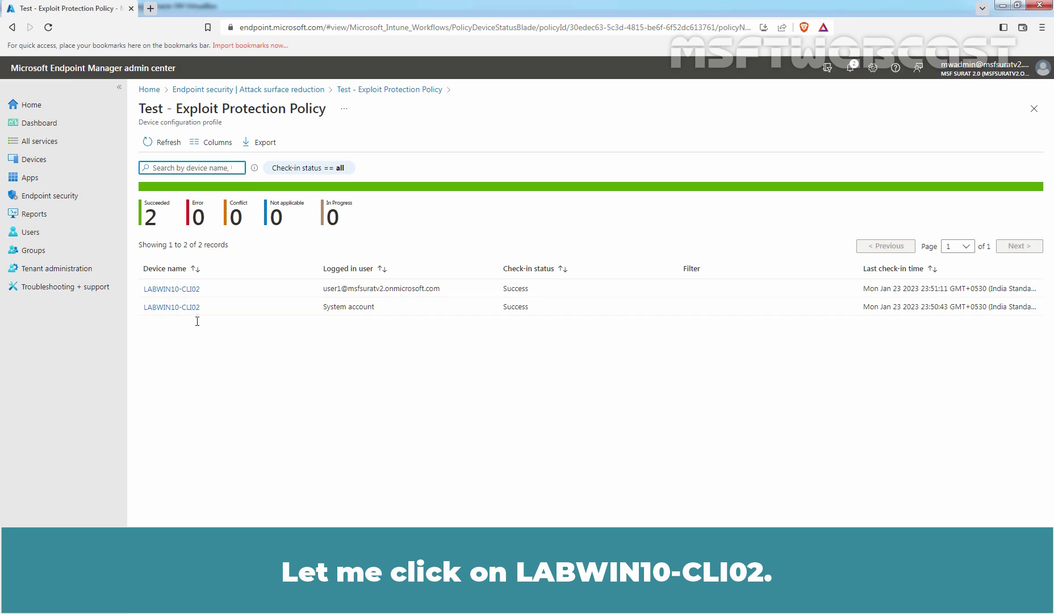
Open the Profile Settings page for LABWIN10-CLI02 from the policy's device status report
{"action": "left_click", "coordinate": [167, 308]}
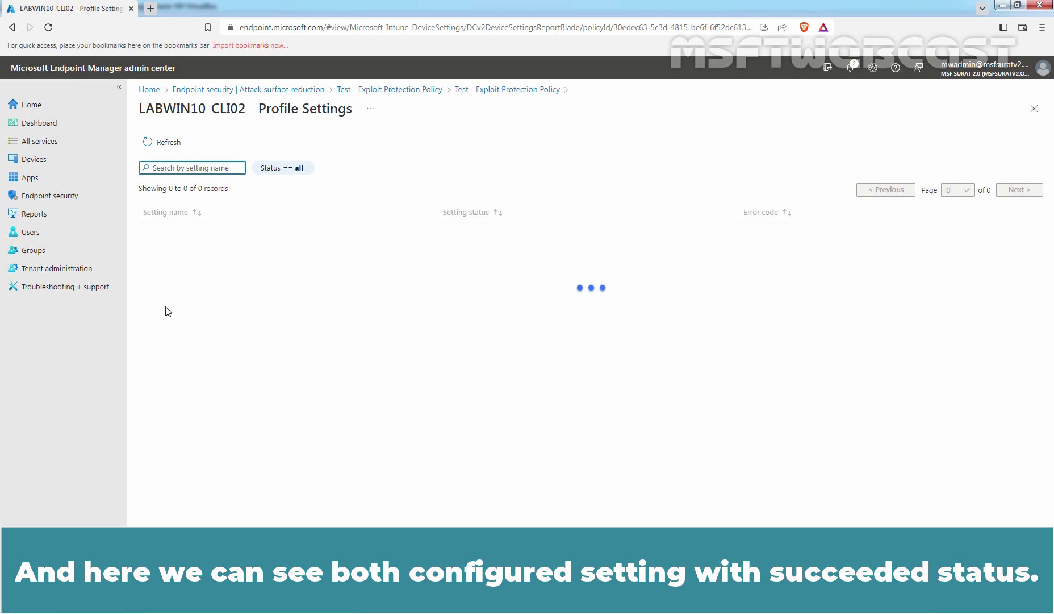